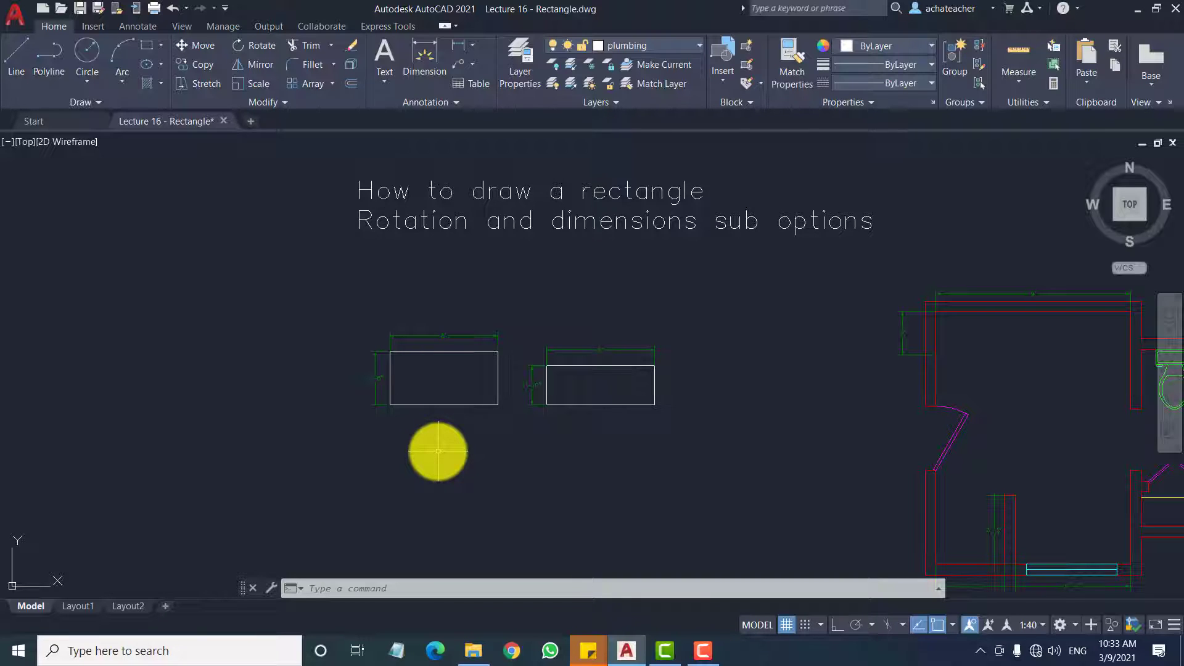
Draw a freehand rectangle from two picked corners below the two dimensioned rectangles
scroll(438, 451, up, 2)
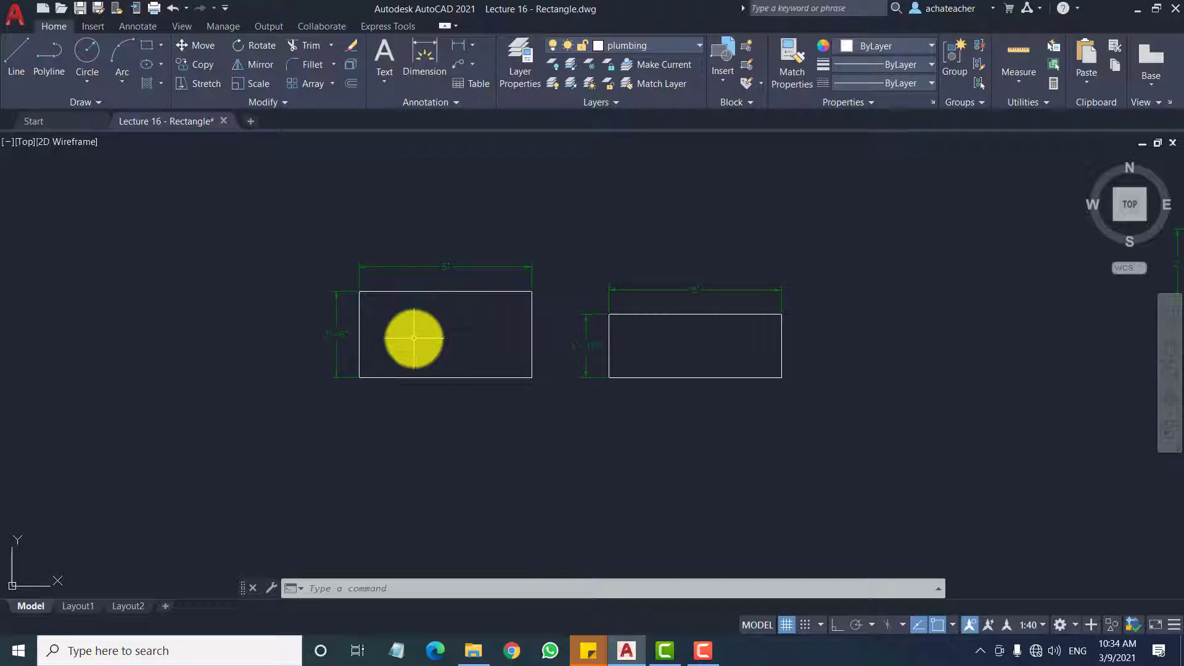
scroll(411, 338, up, 2)
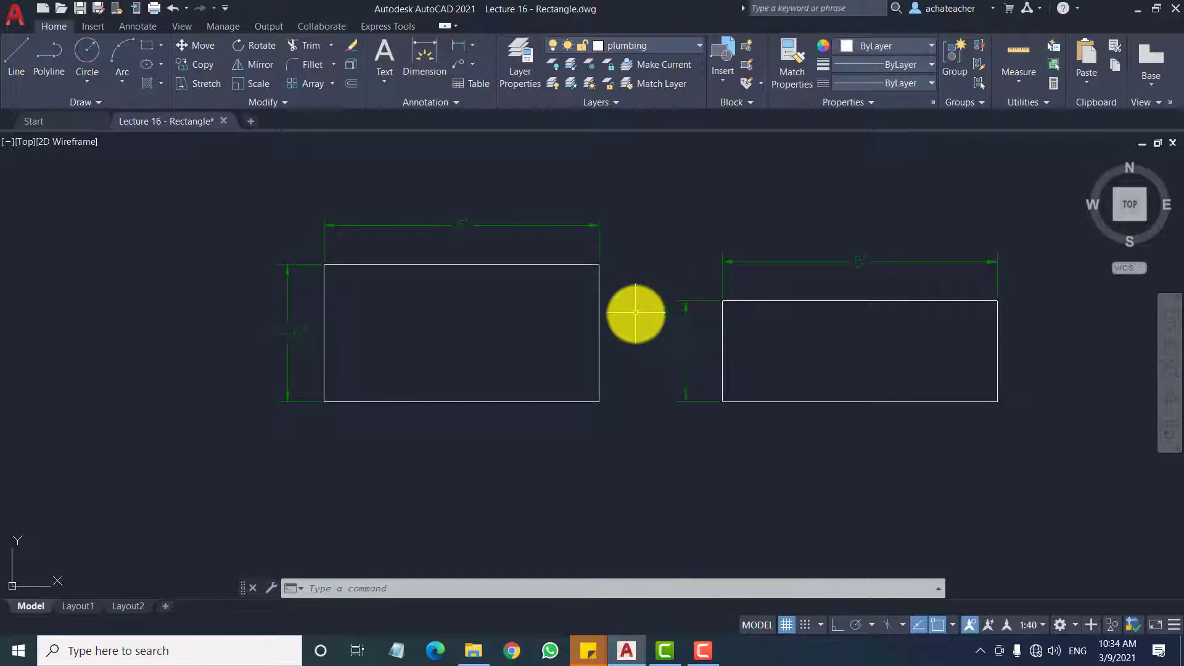
scroll(636, 313, down, 3)
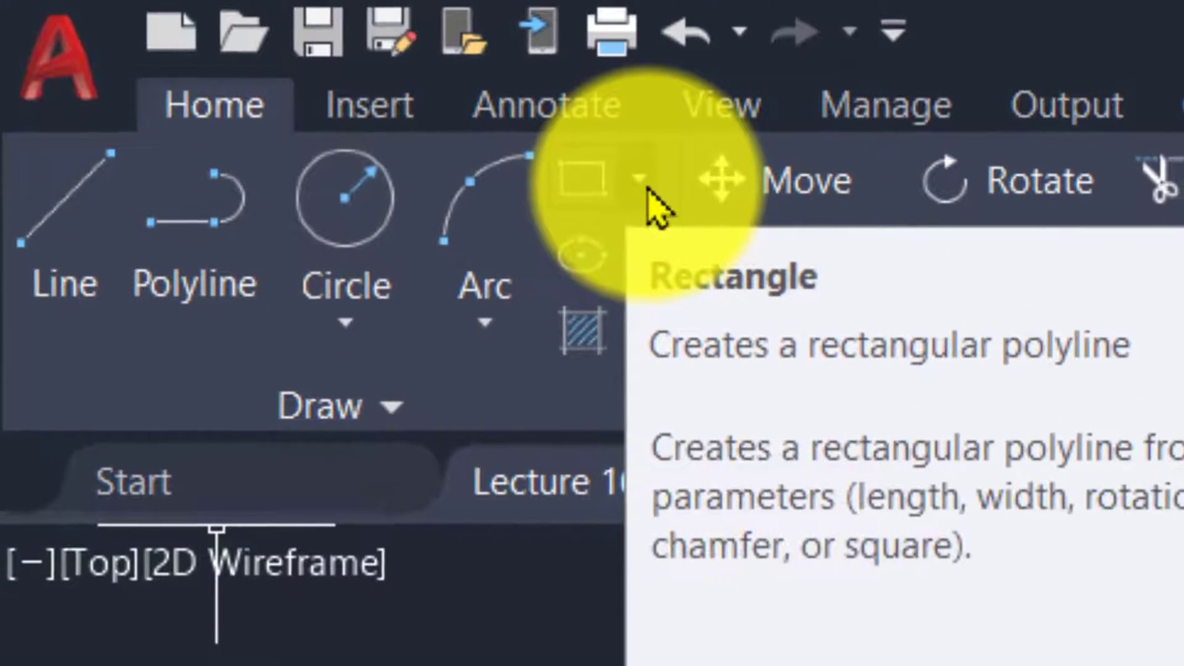
click(506, 141)
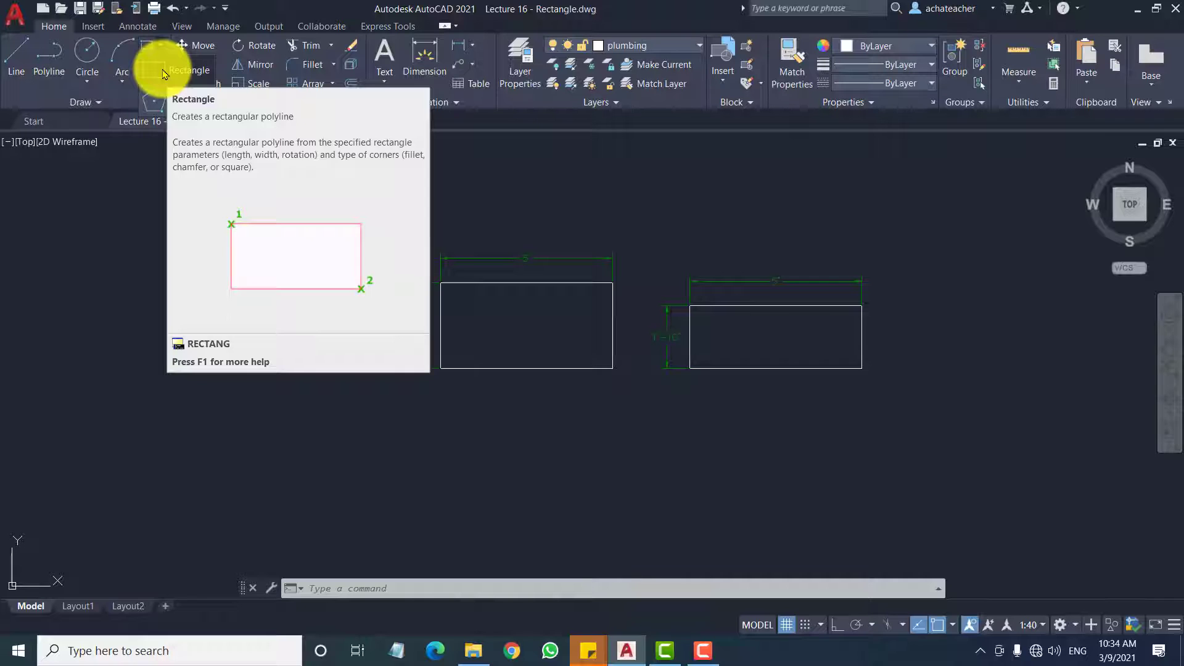
click(164, 73)
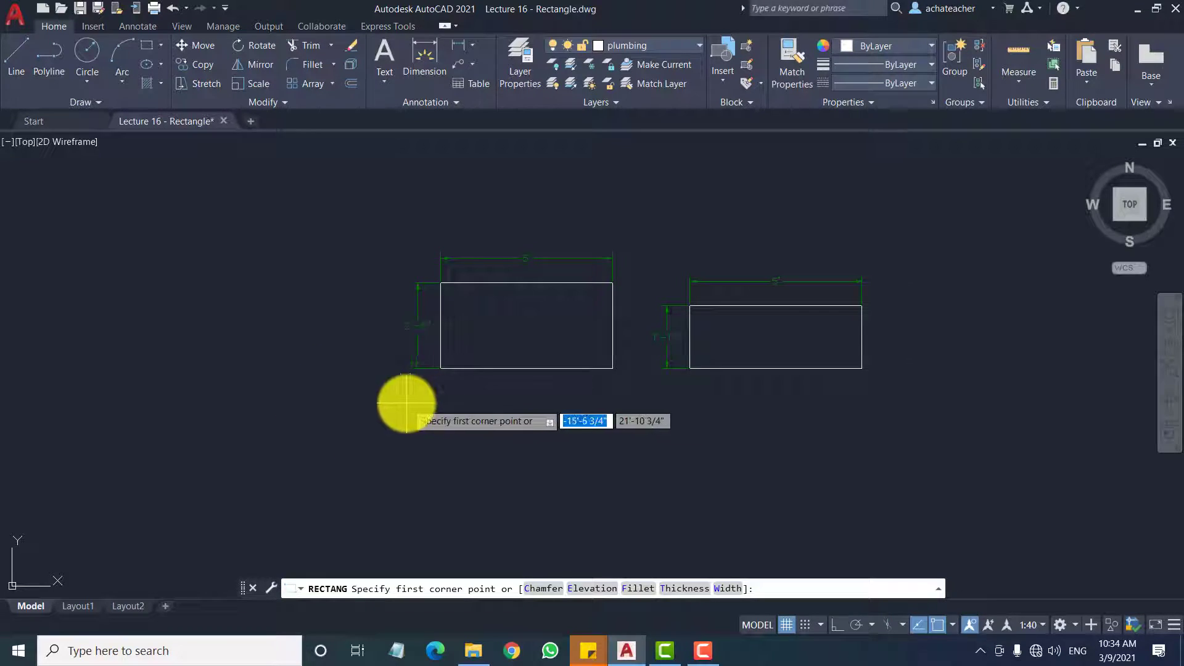
click(275, 406)
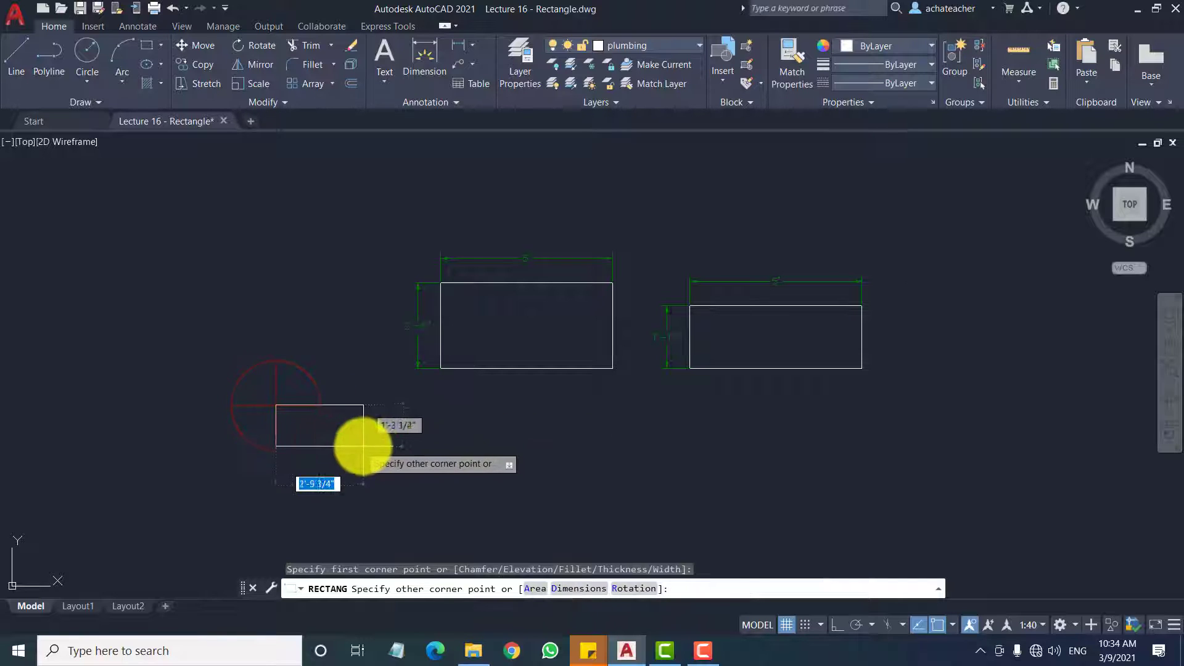
click(650, 513)
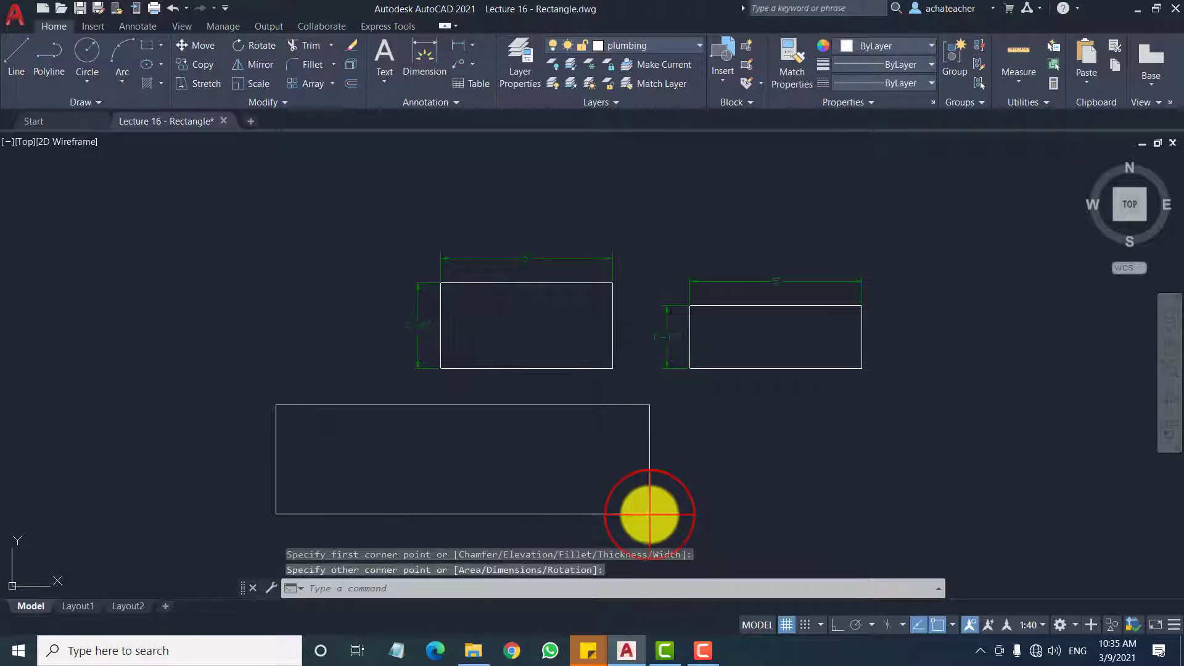
Delete the freehand rectangle below the dimensioned ones
click(639, 513)
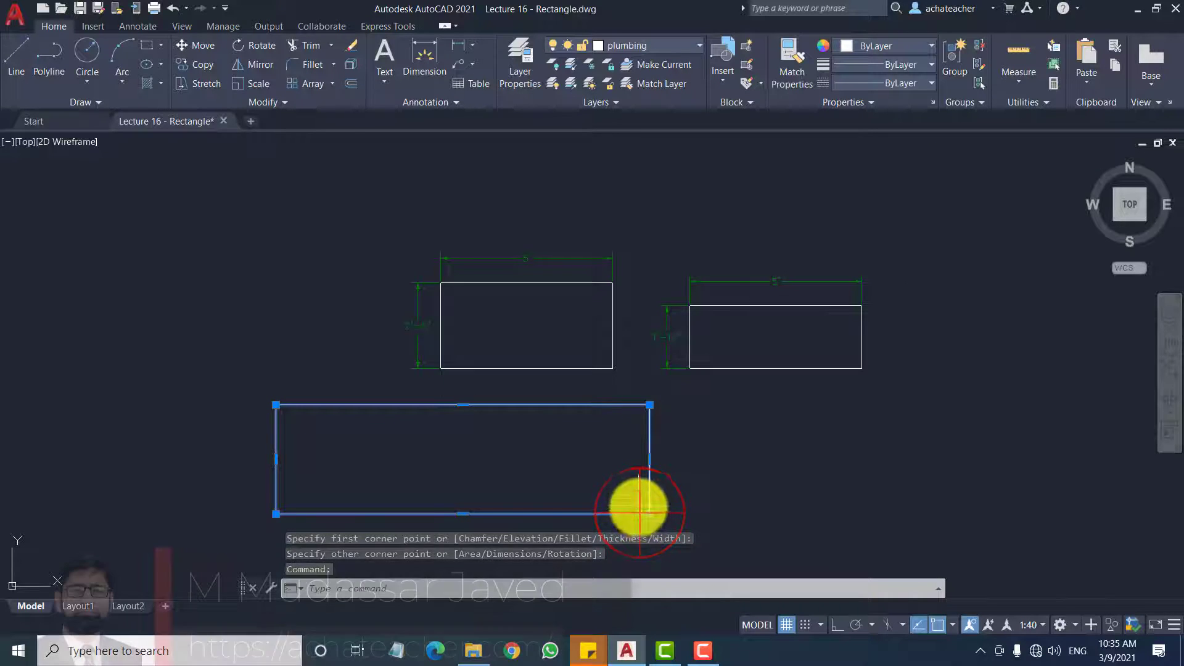
mouse_move(648, 405)
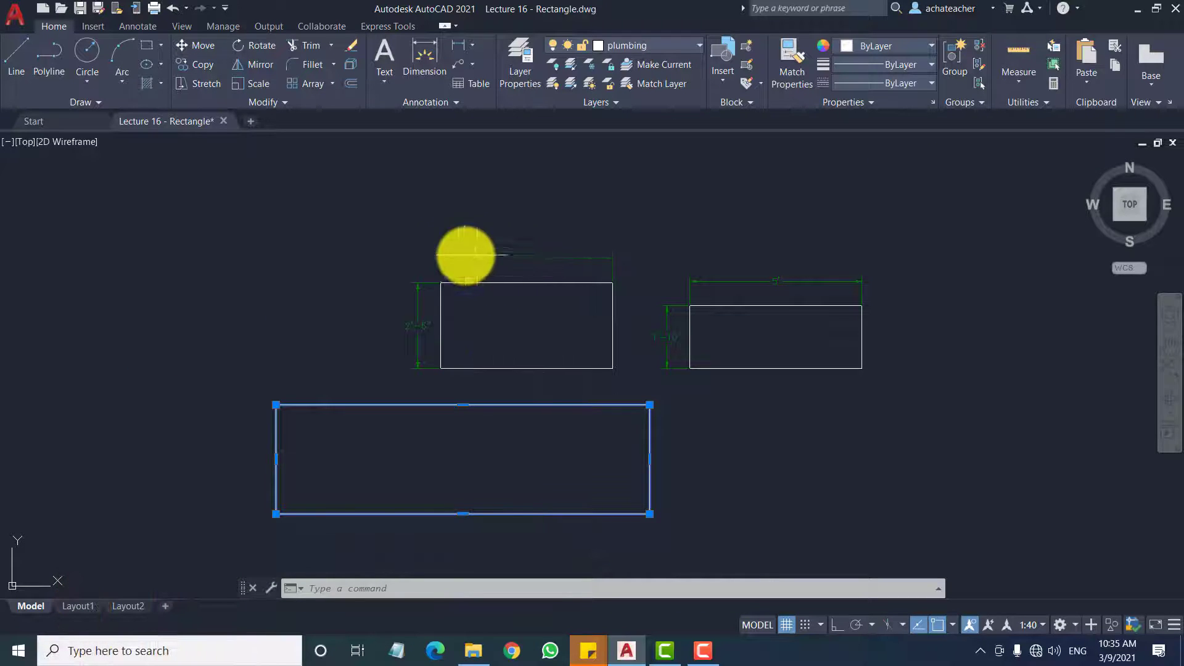
key(Delete)
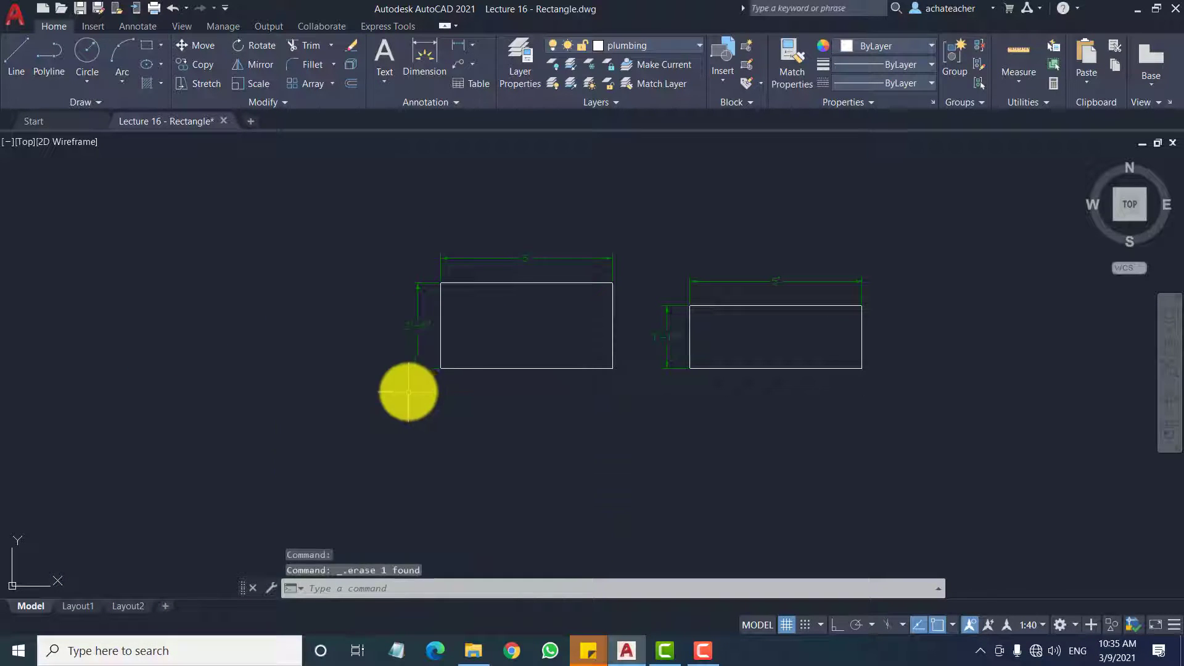
Draw a rectangle 5' long and 2'6" high directly below the left dimensioned rectangle
click(146, 45)
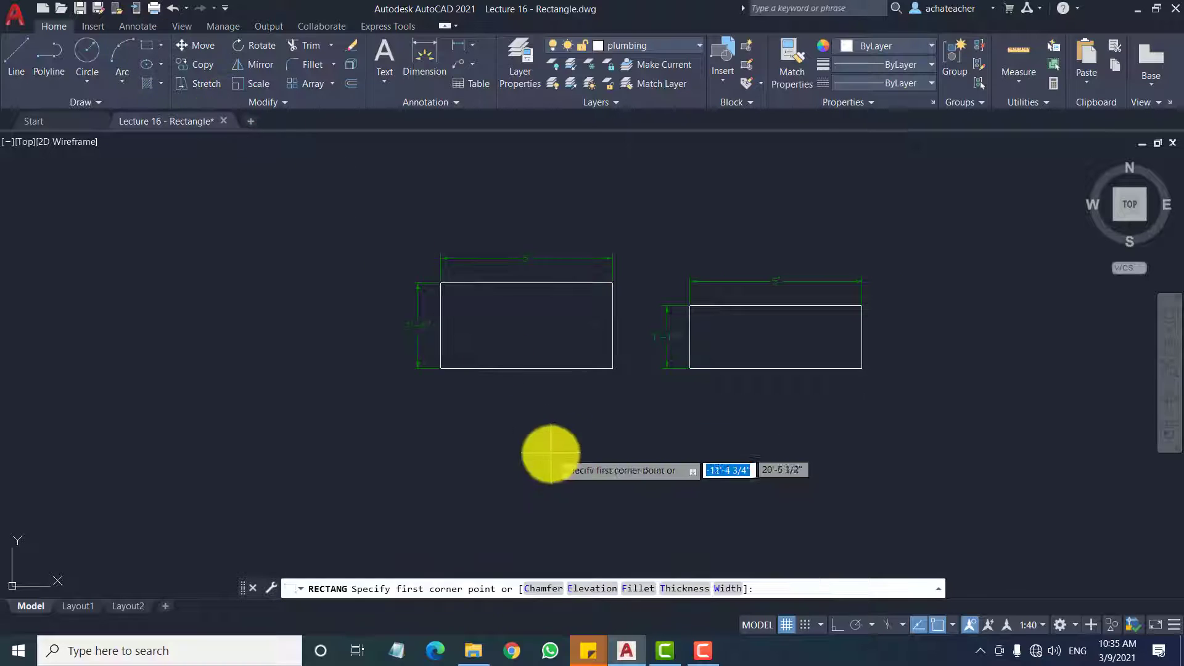
click(442, 409)
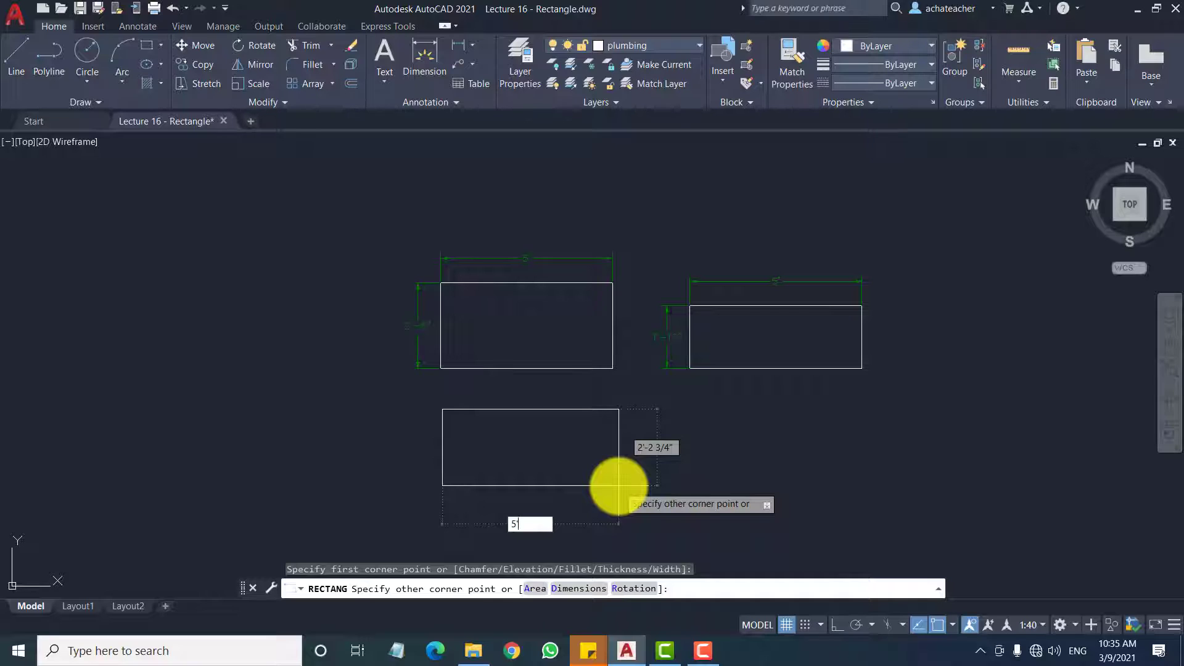
key(Tab)
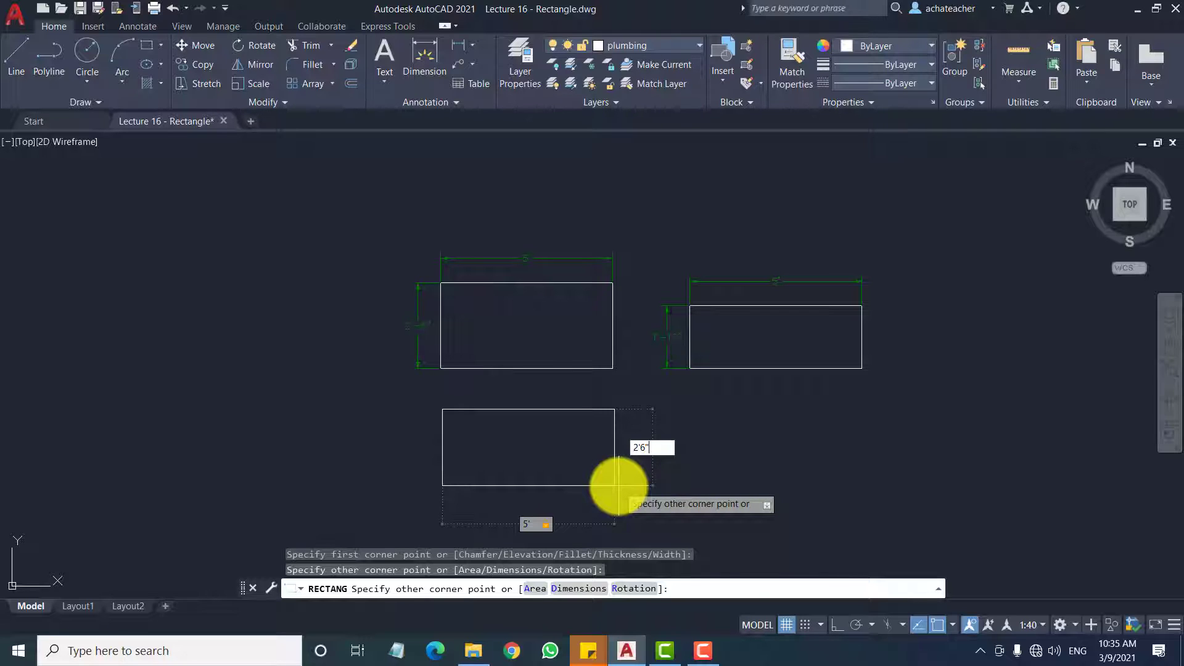
key(Return)
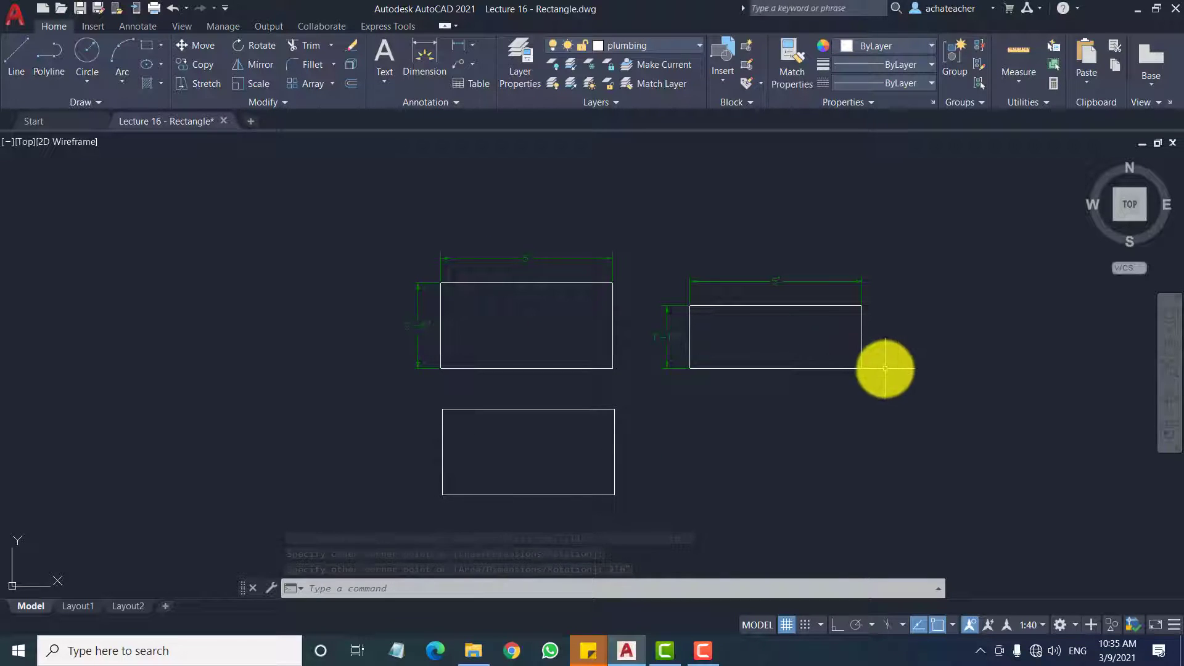
Draw a rectangle 5' long and 1'10" high directly below the right dimensioned rectangle
click(148, 46)
click(696, 408)
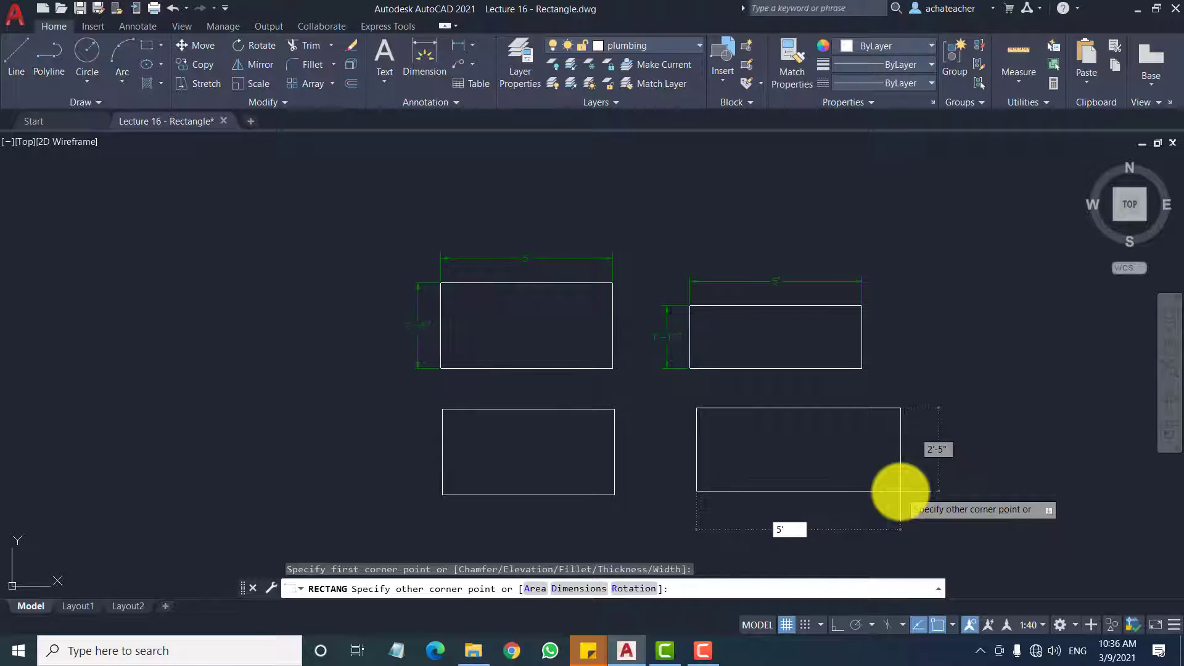
text(5')
key(Tab)
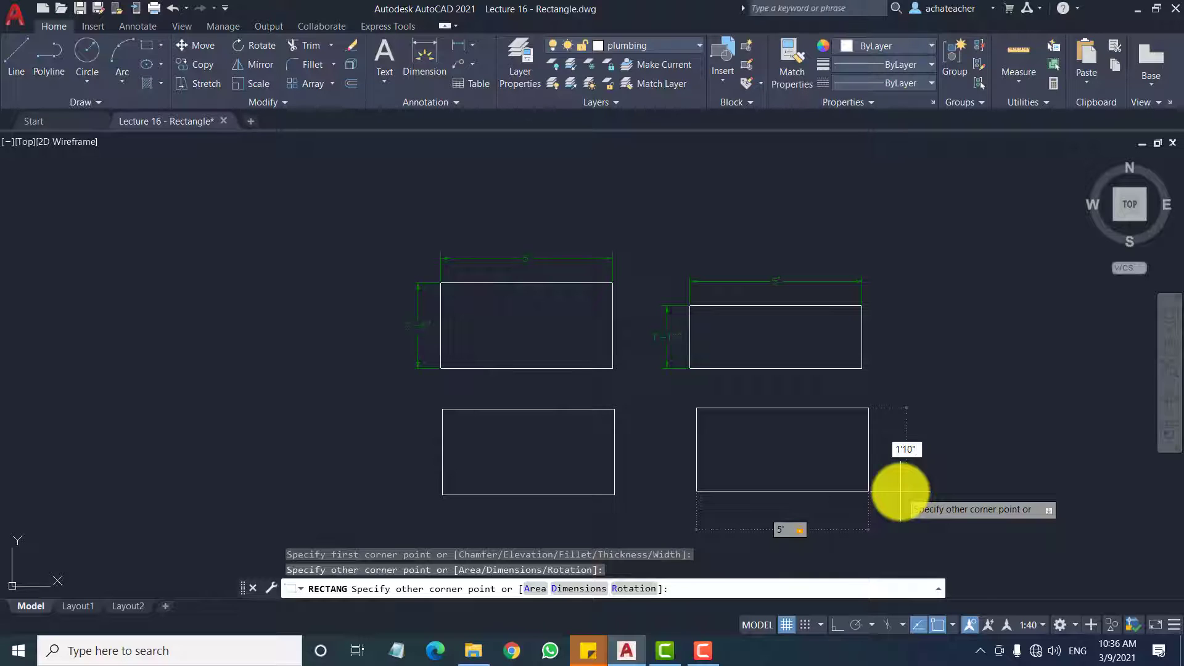
key(Return)
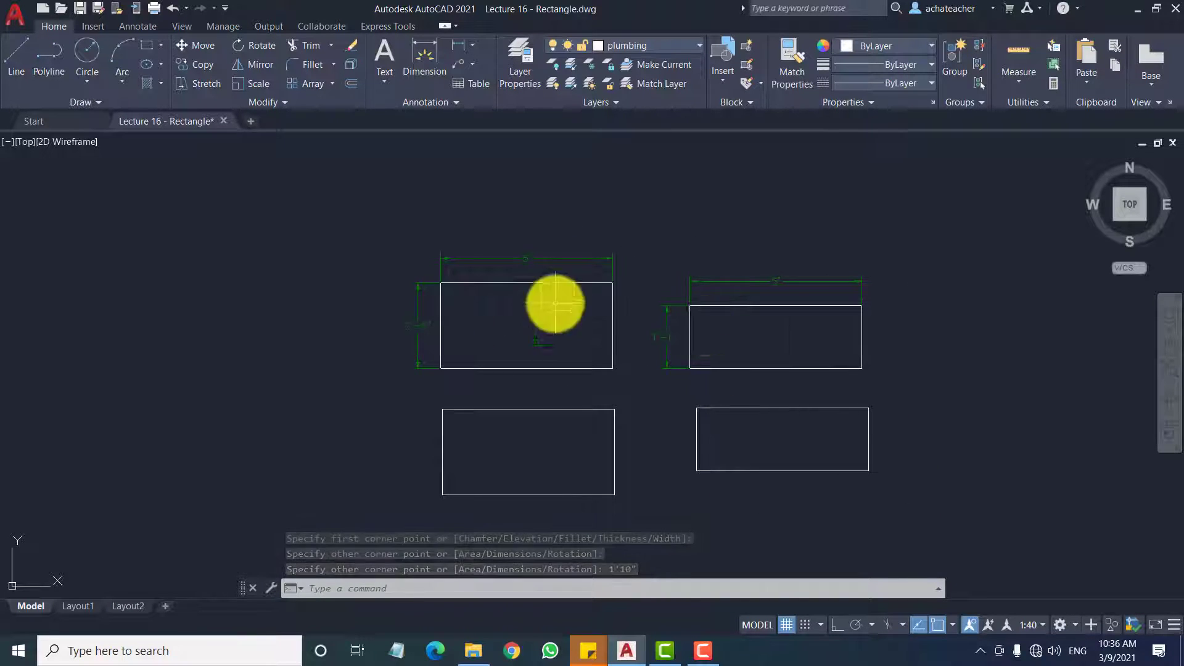
Draw a 5' by 2' rectangle rotated 20 degrees in the empty area left of the dimensioned rectangles, using the Rotation option
click(161, 48)
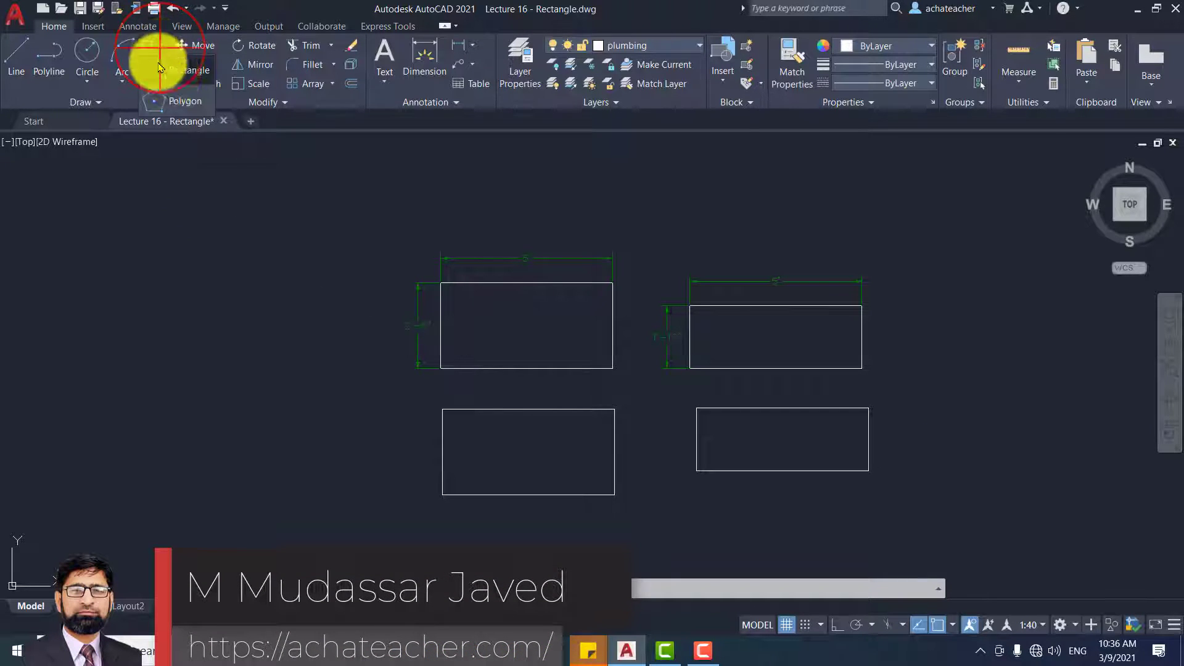
click(173, 74)
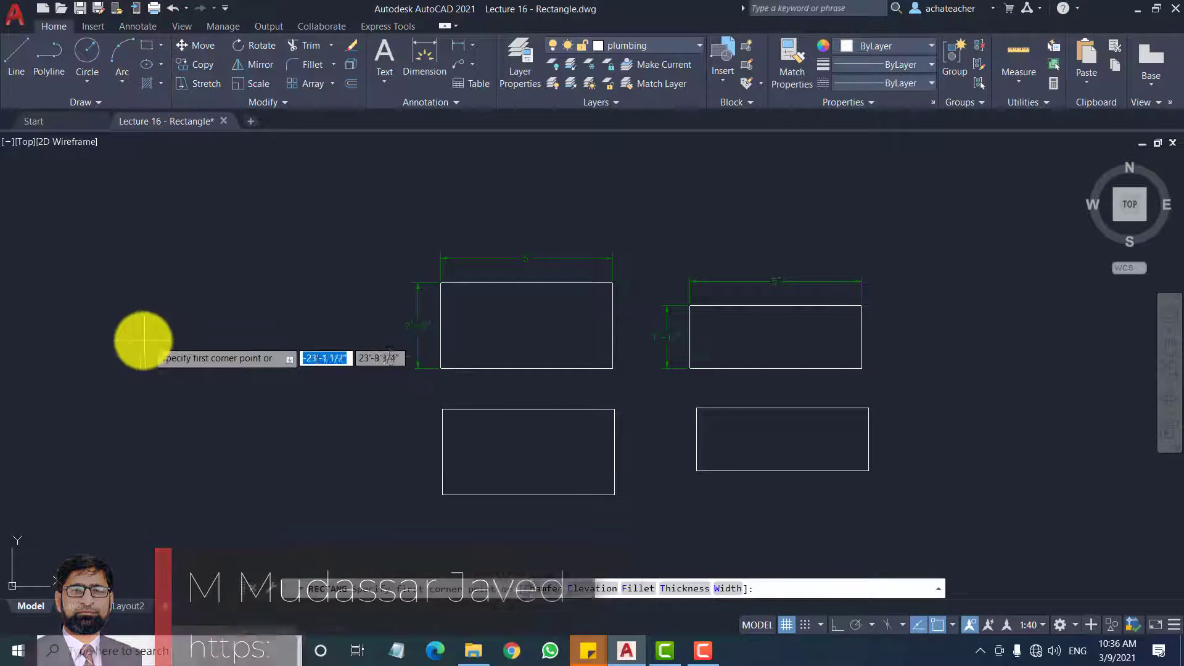
click(102, 324)
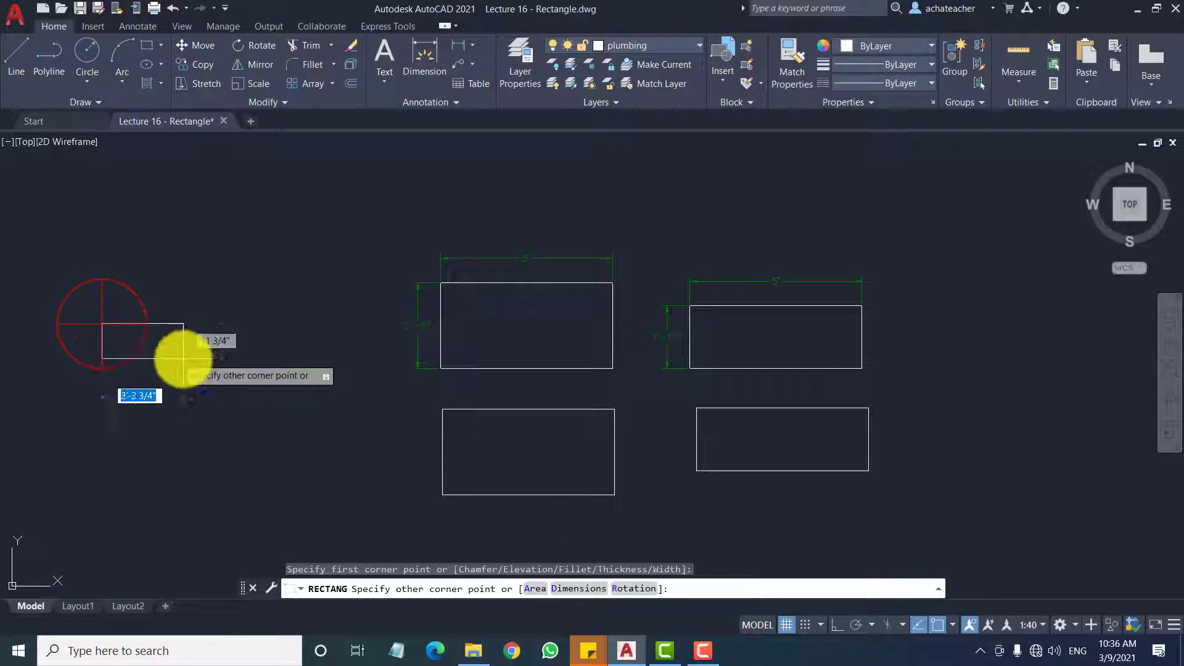
right_click(290, 393)
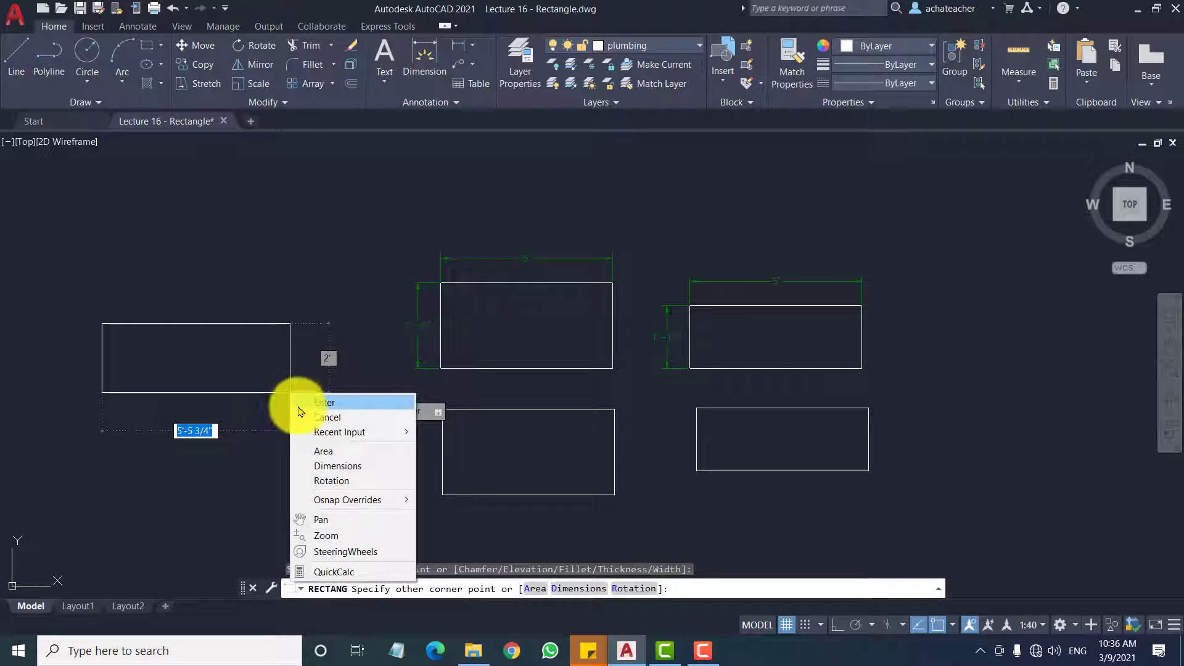
click(348, 485)
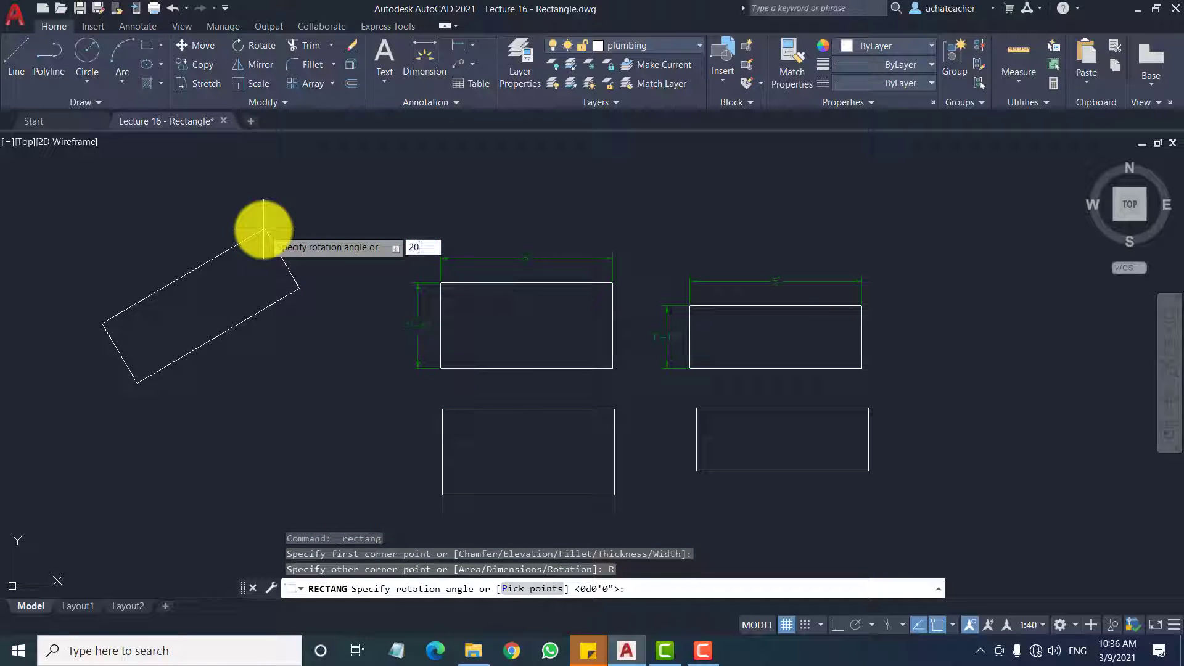
key(Return)
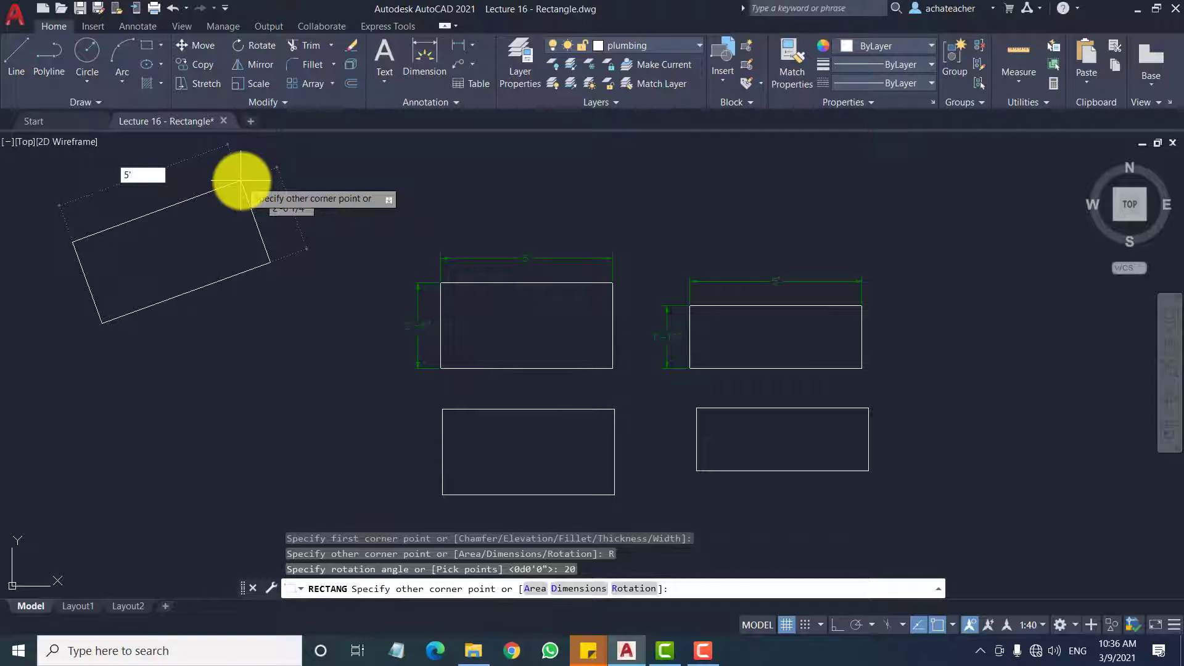
key(Tab)
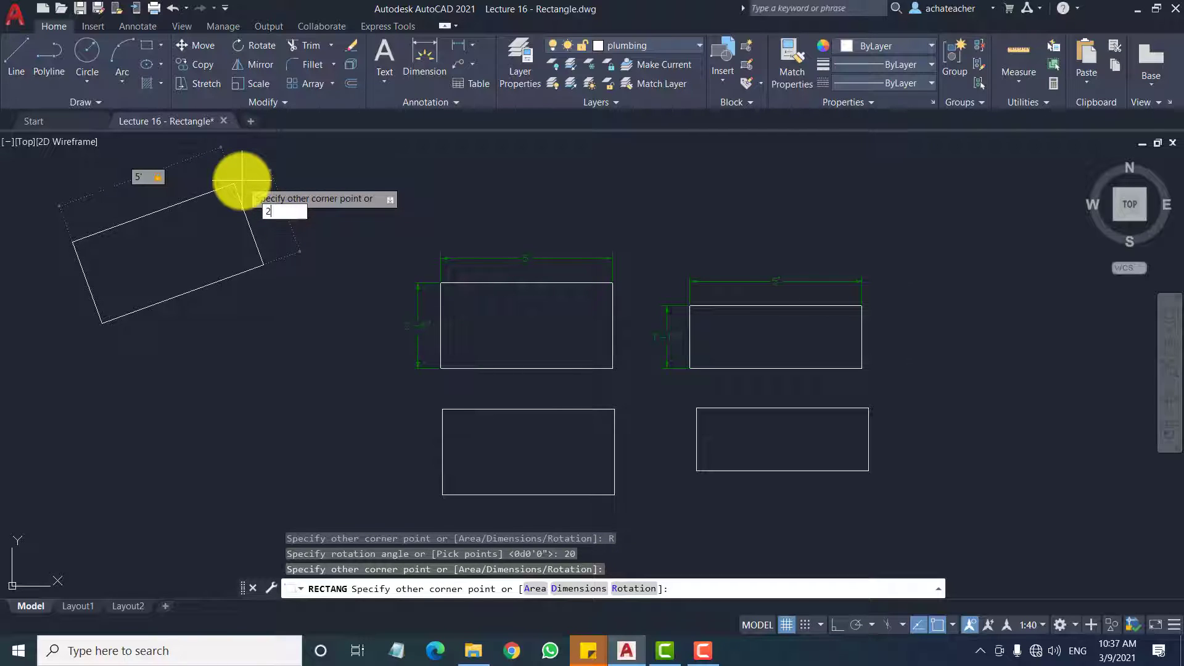
text(2')
key(Return)
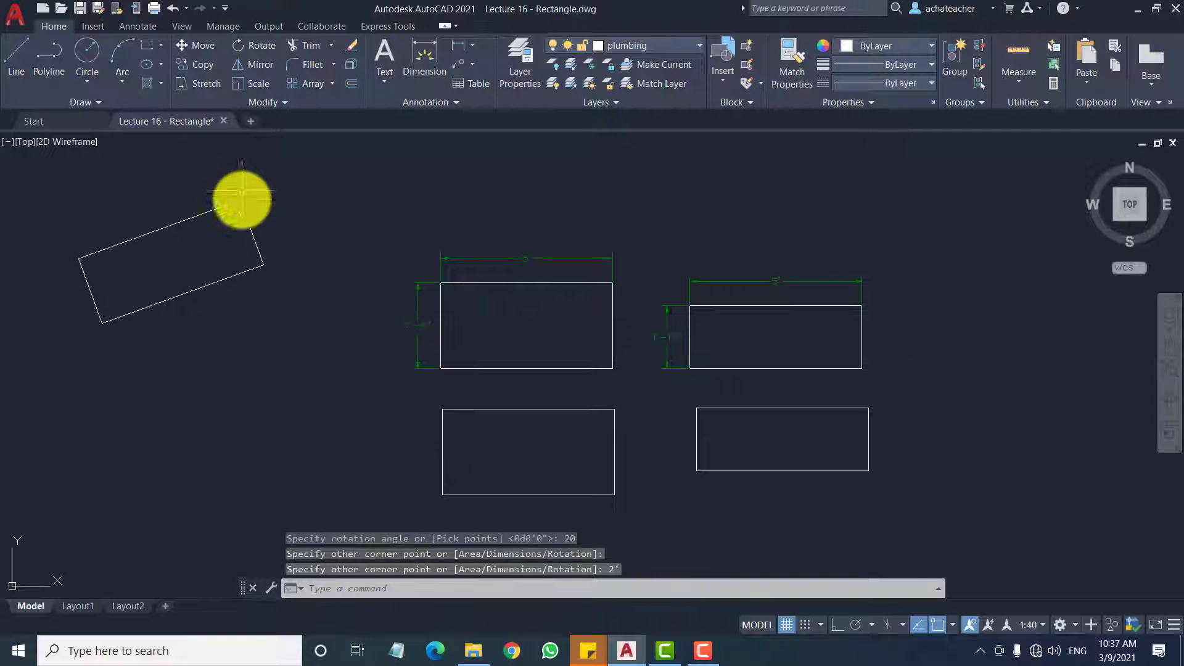
Delete the rotated 5' by 2' rectangle
click(262, 270)
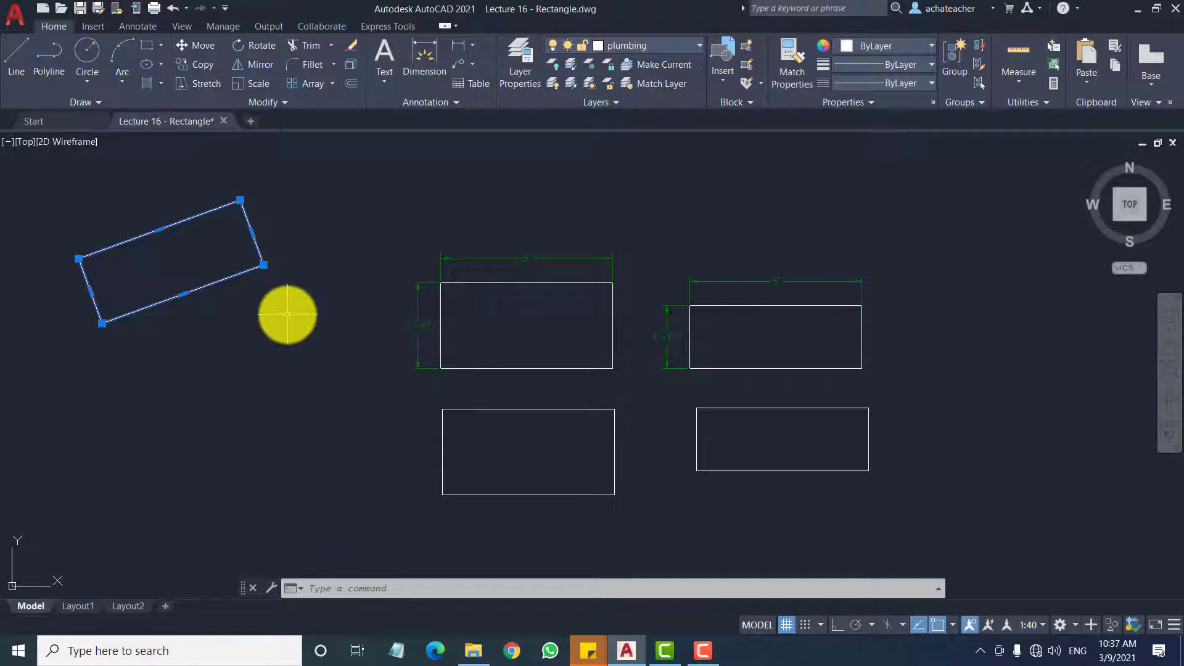
key(Delete)
Start a new rectangle in the empty area left of the dimensioned ones and set its rotation angle to 0
click(146, 45)
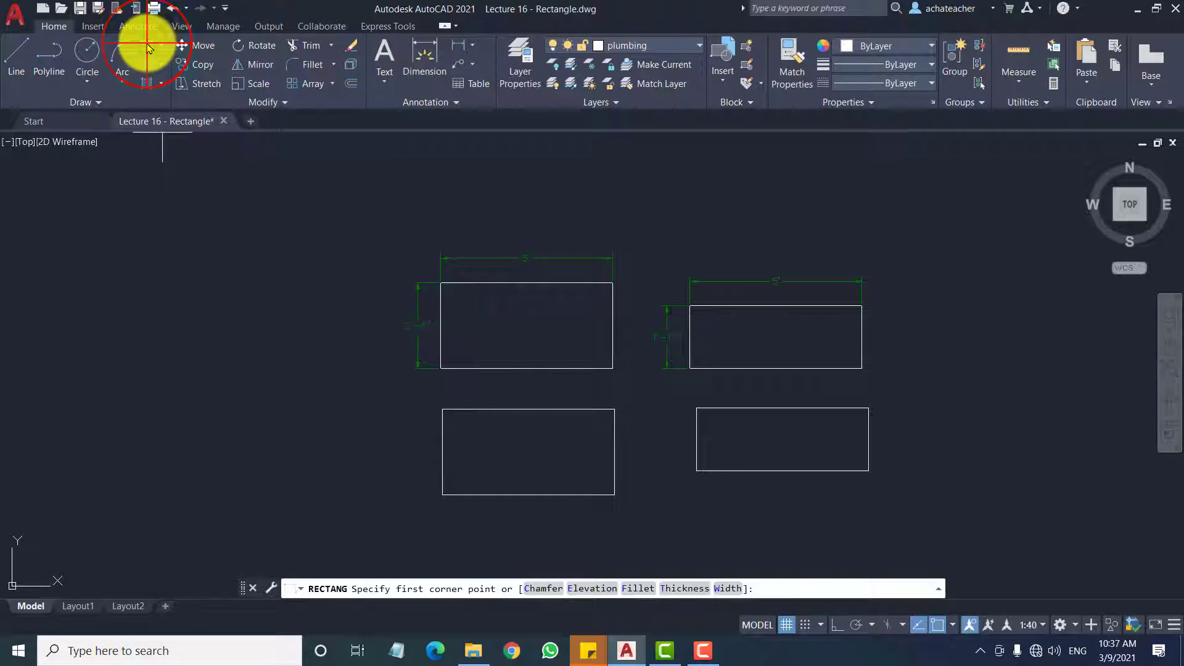
click(141, 329)
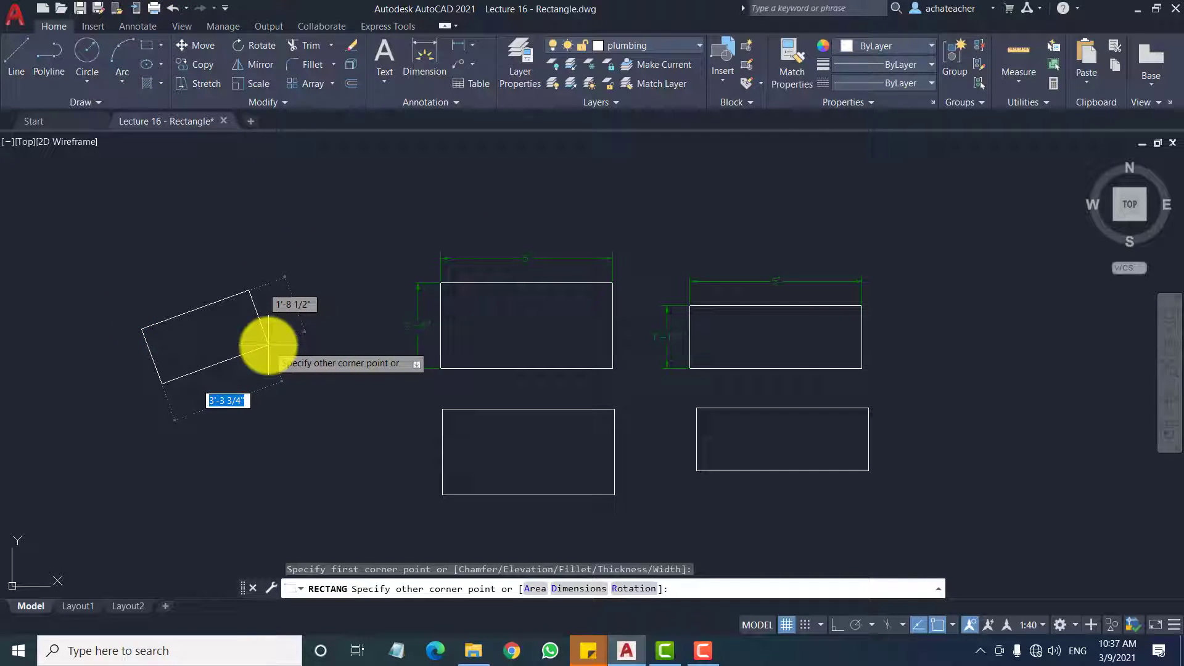
right_click(293, 357)
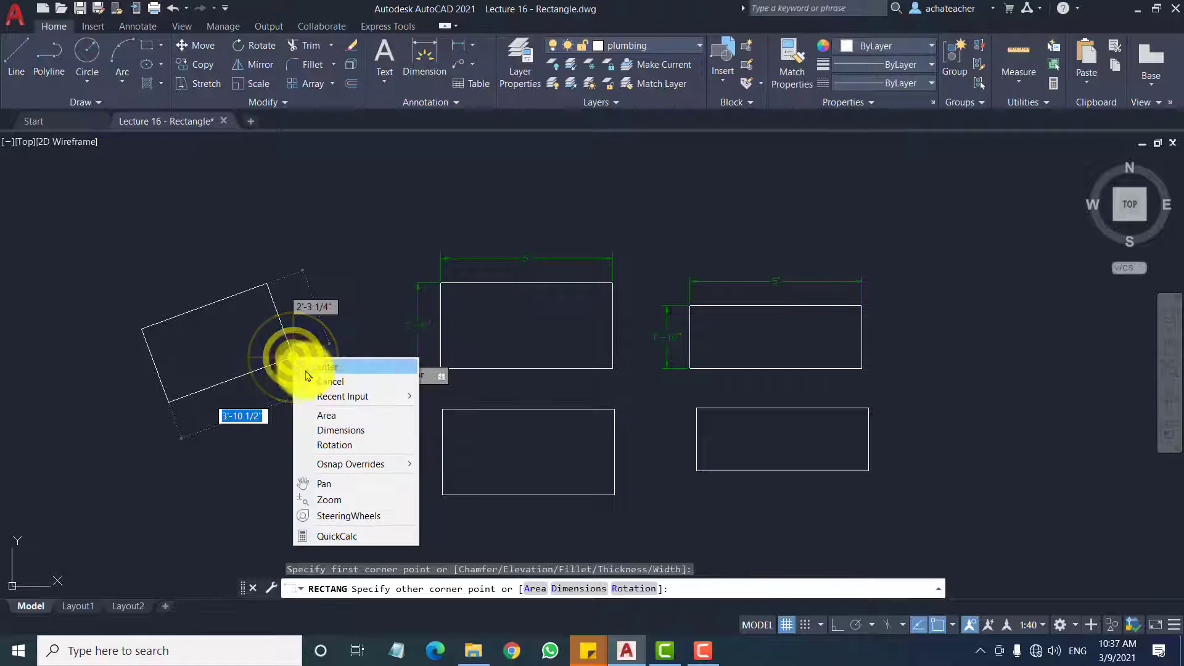
click(346, 444)
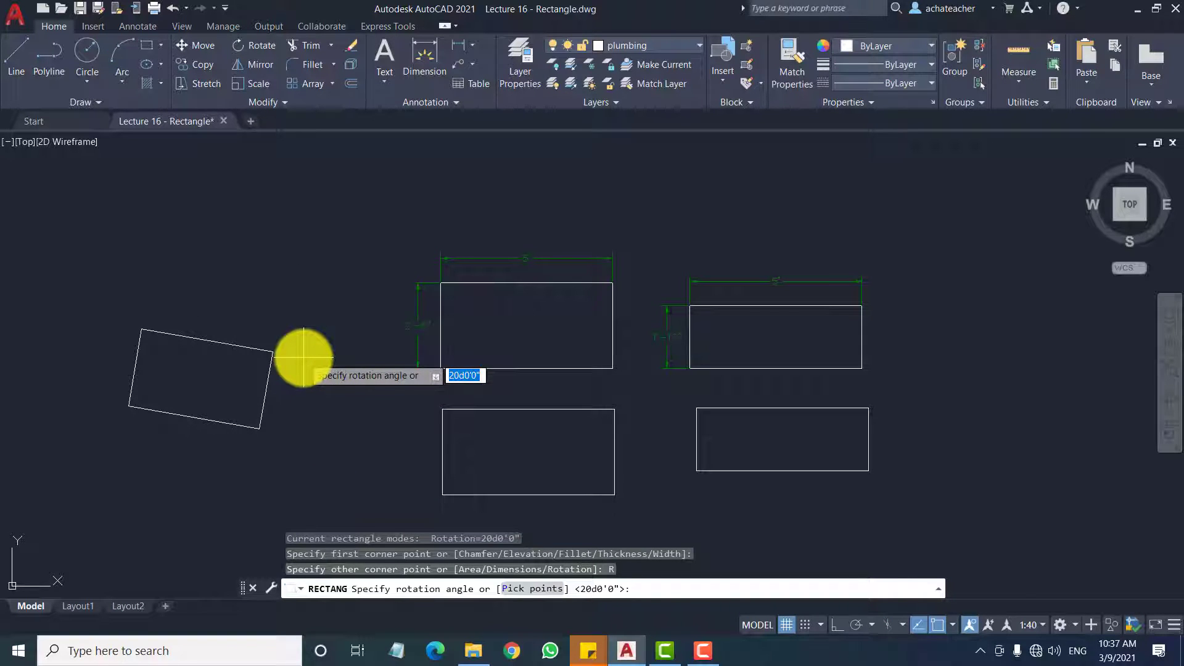
key(Return)
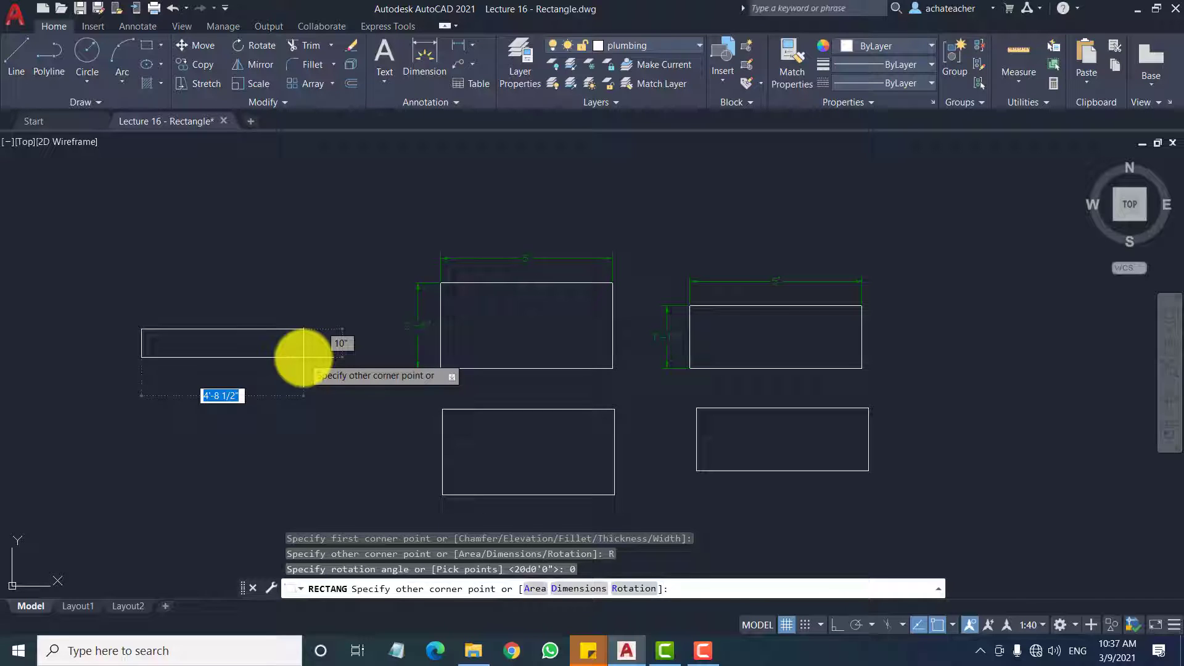
Complete the rectangle with the Dimensions option at 10' long and 5' wide, placed up and to the right of its first corner, and delete it
click(323, 410)
right_click(324, 411)
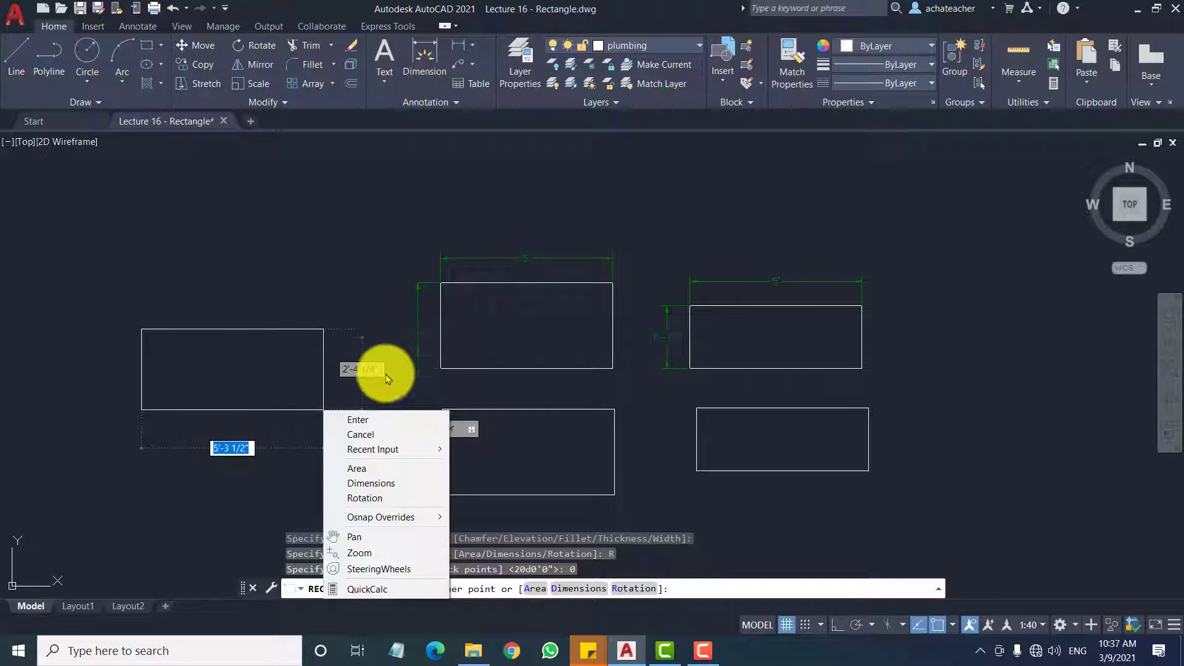
click(377, 484)
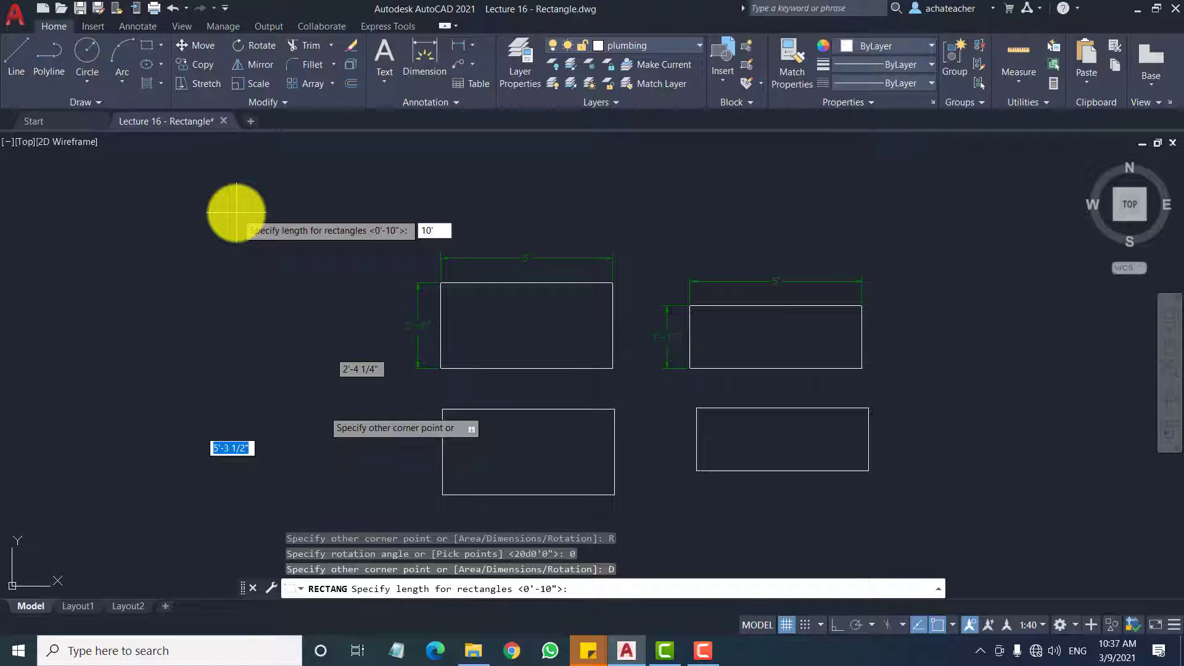
key(Return)
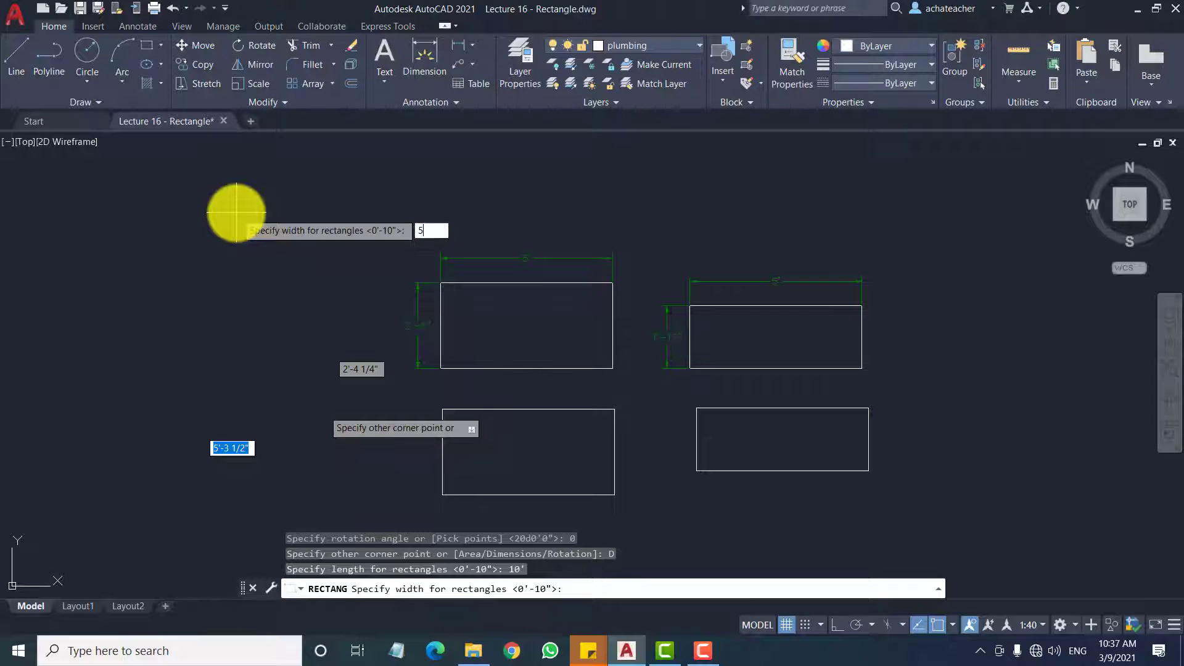
text(5')
key(Return)
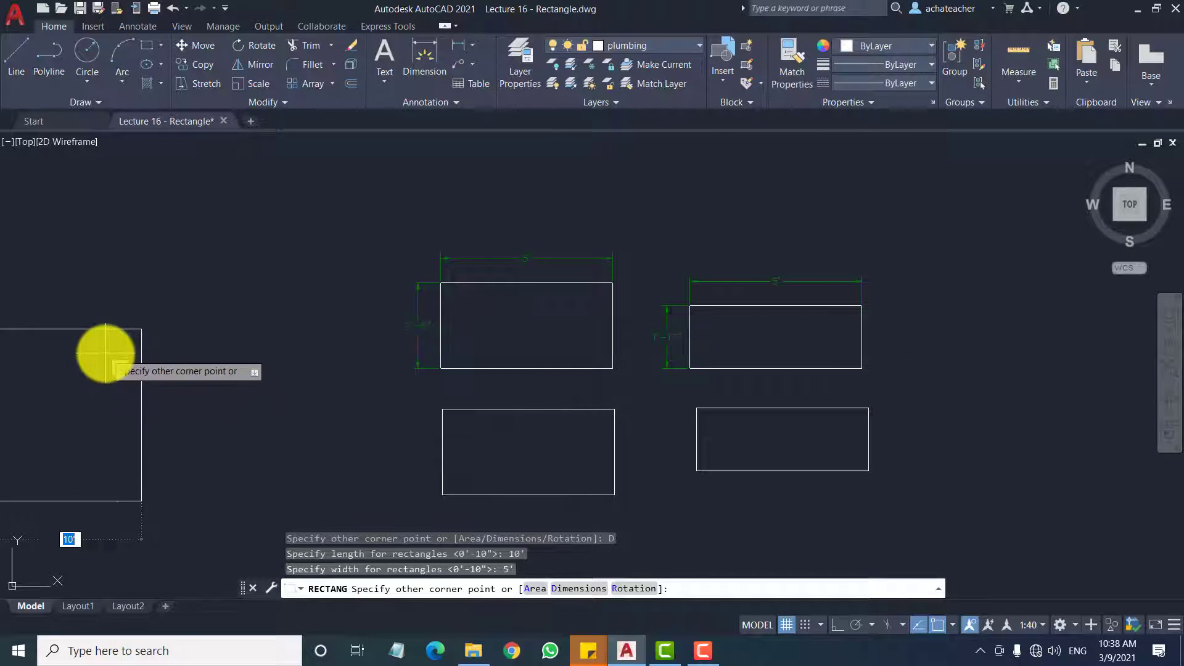
click(175, 268)
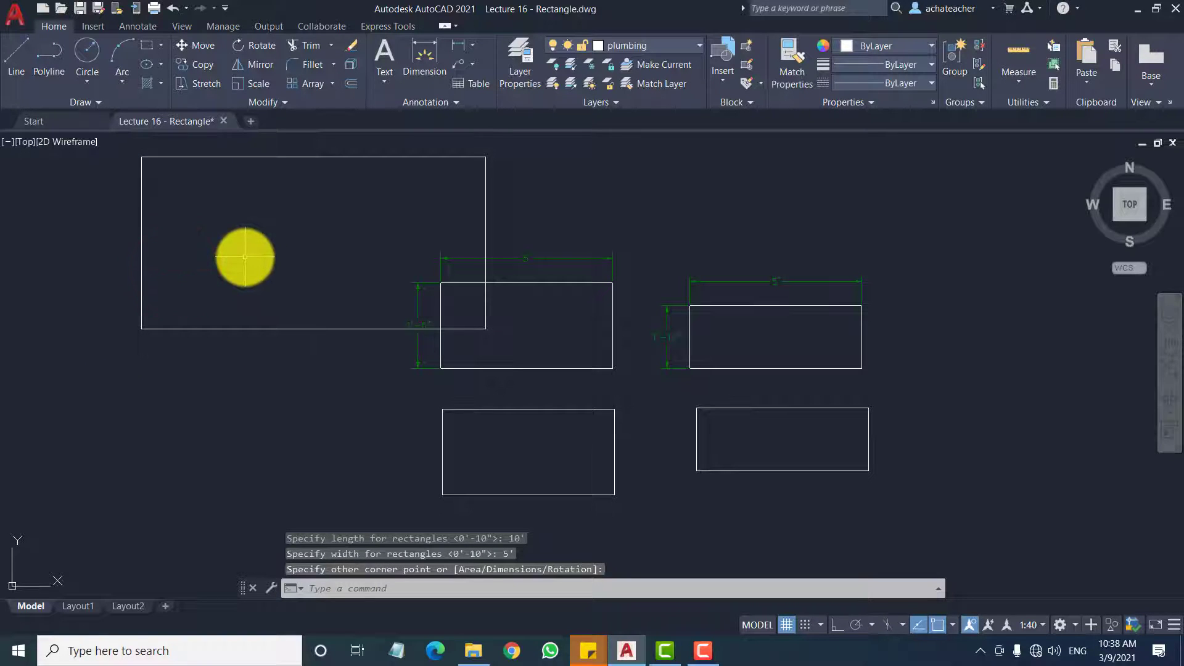
click(251, 328)
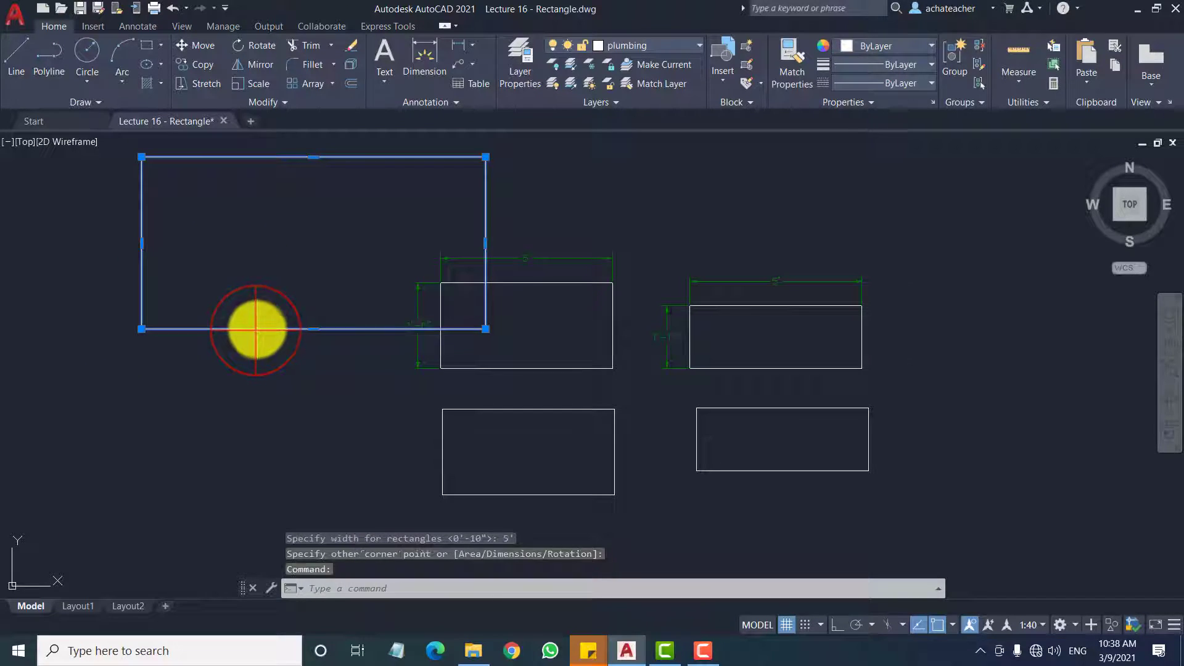
key(Delete)
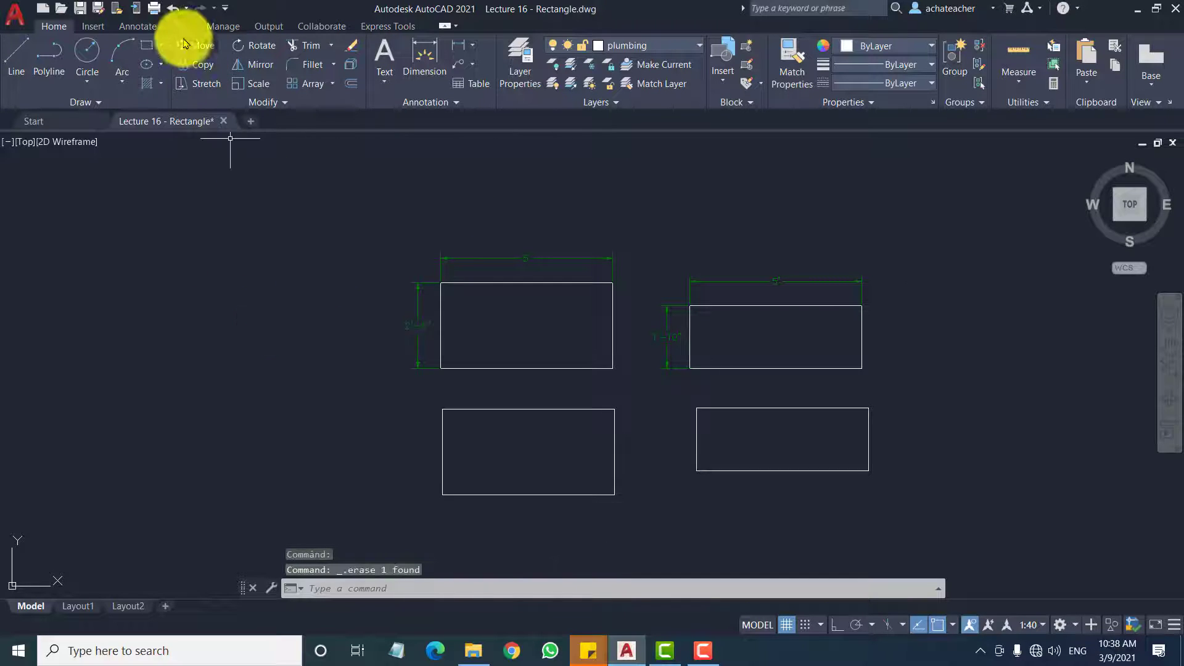
Draw a rectangle in the empty area left of the dimensioned ones using the Area option, with 200 square inches and a length of 10'
click(162, 46)
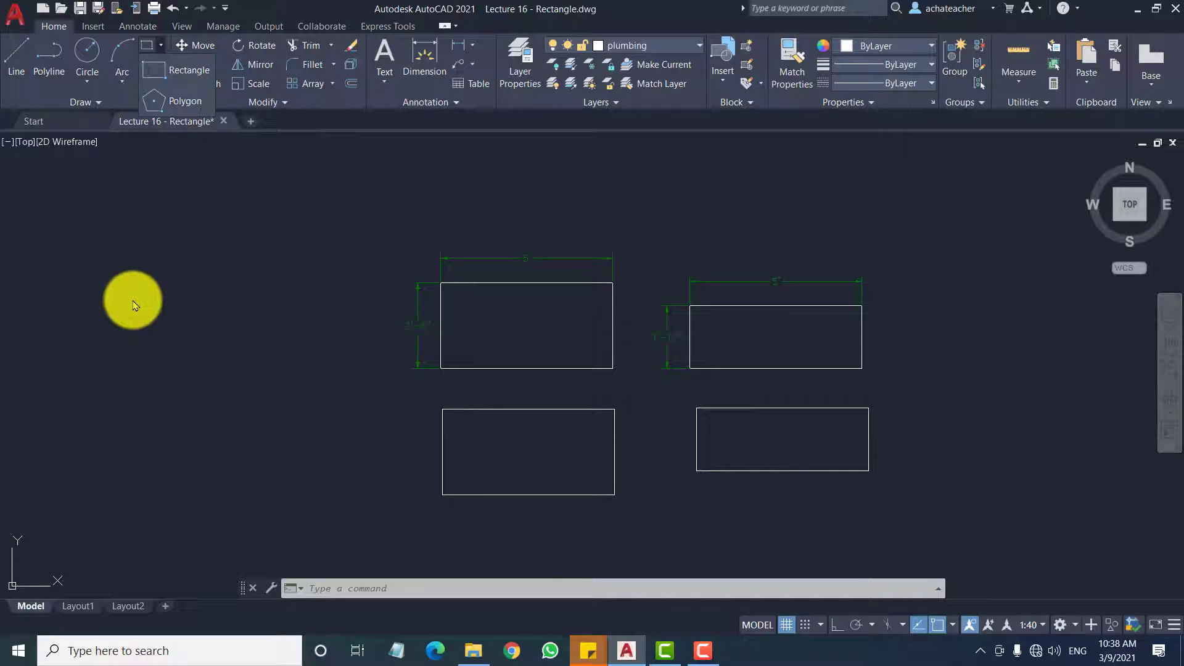
click(155, 74)
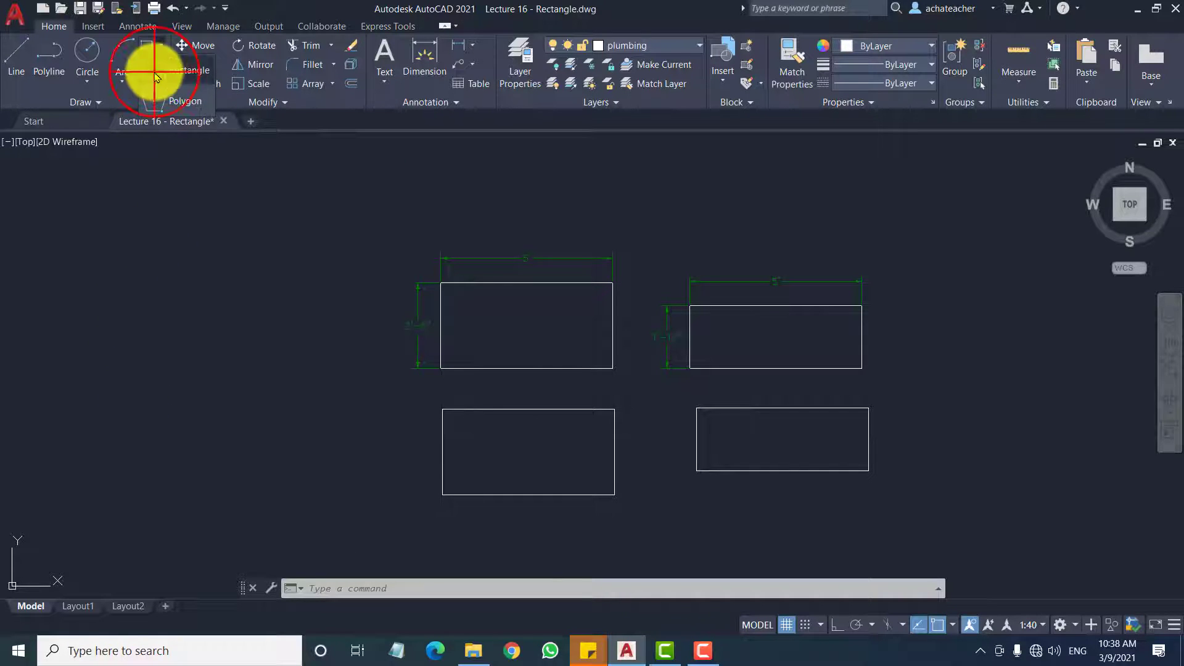
click(126, 290)
right_click(233, 333)
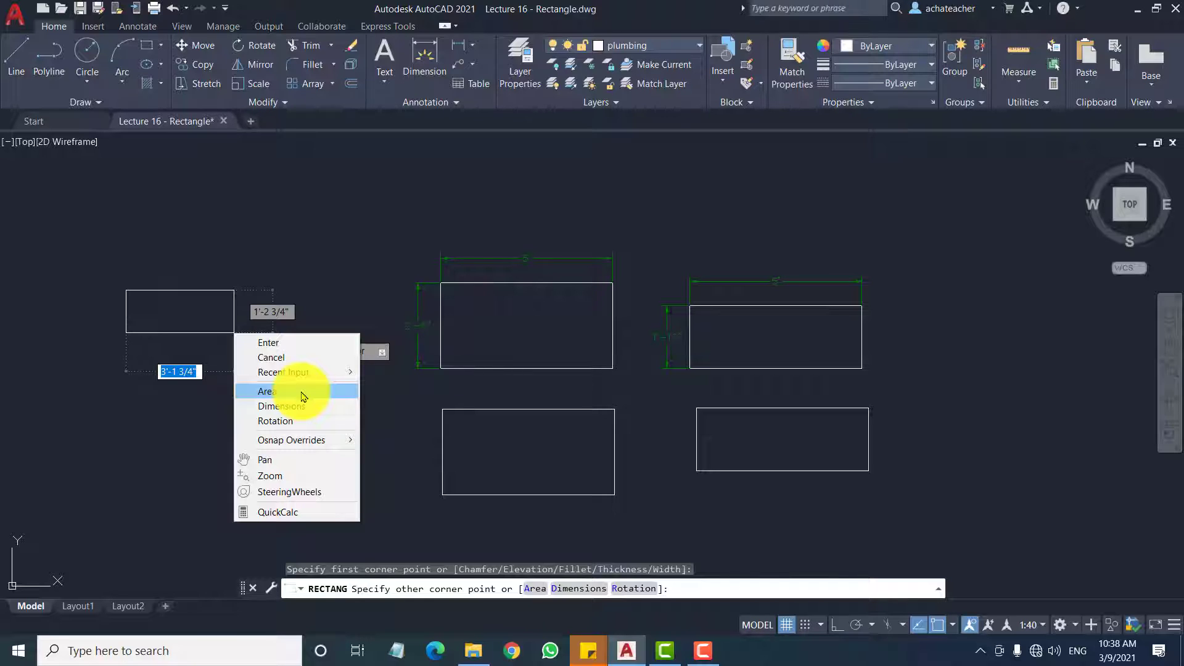
click(303, 396)
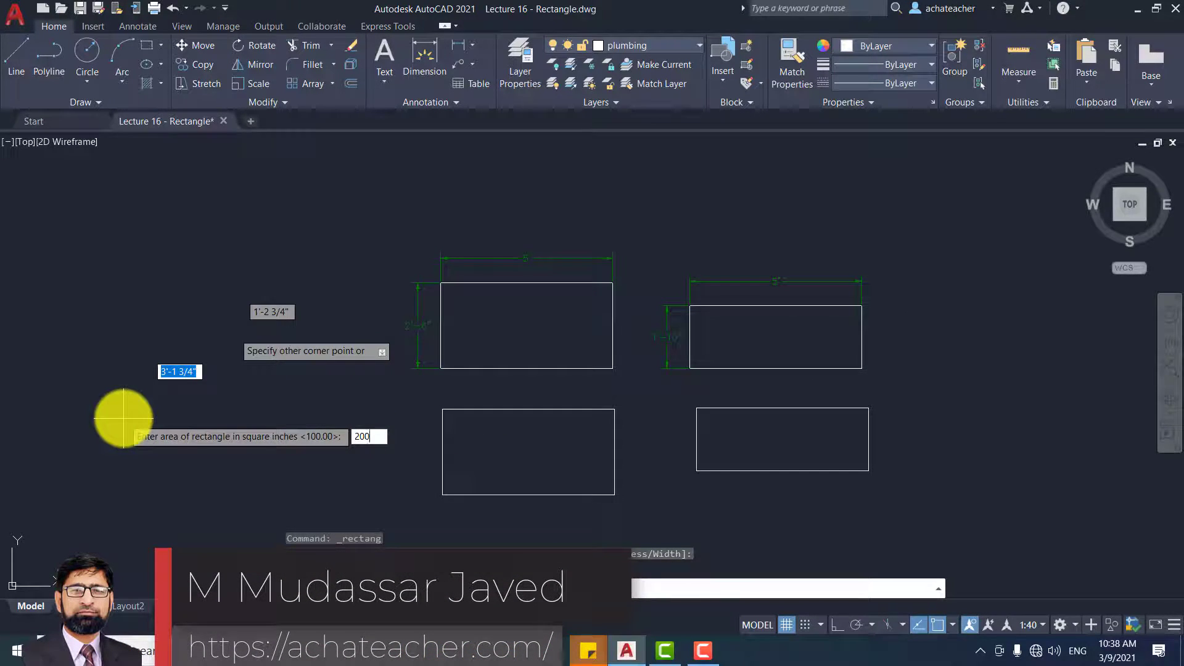
text(200)
key(Return)
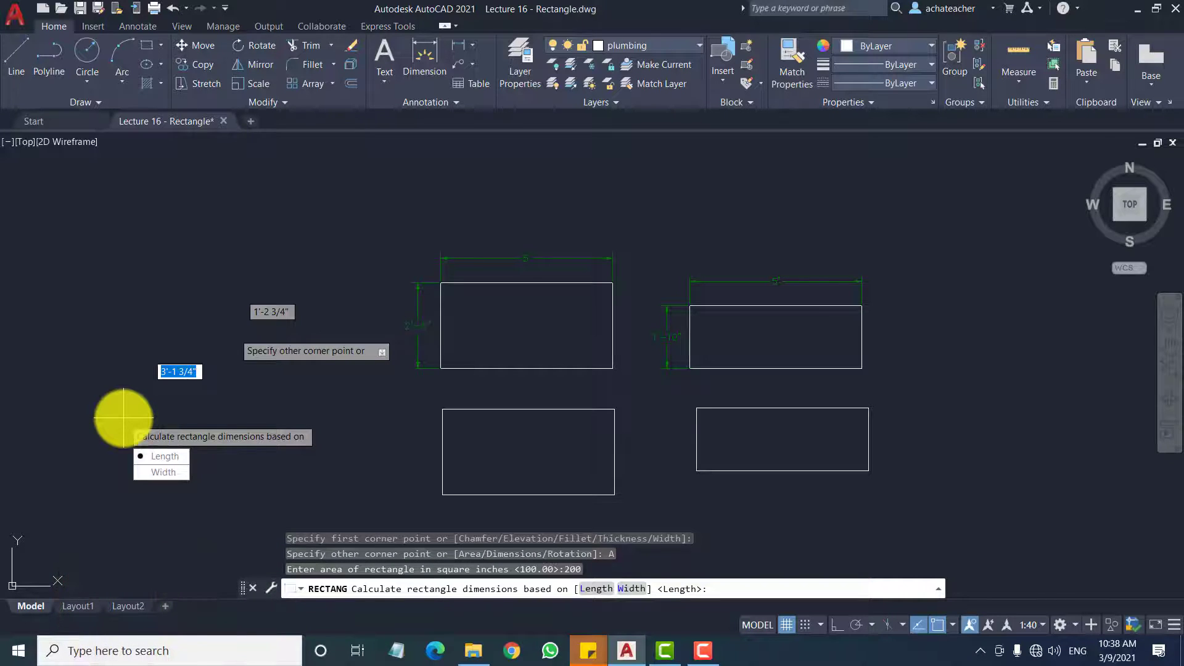
click(164, 457)
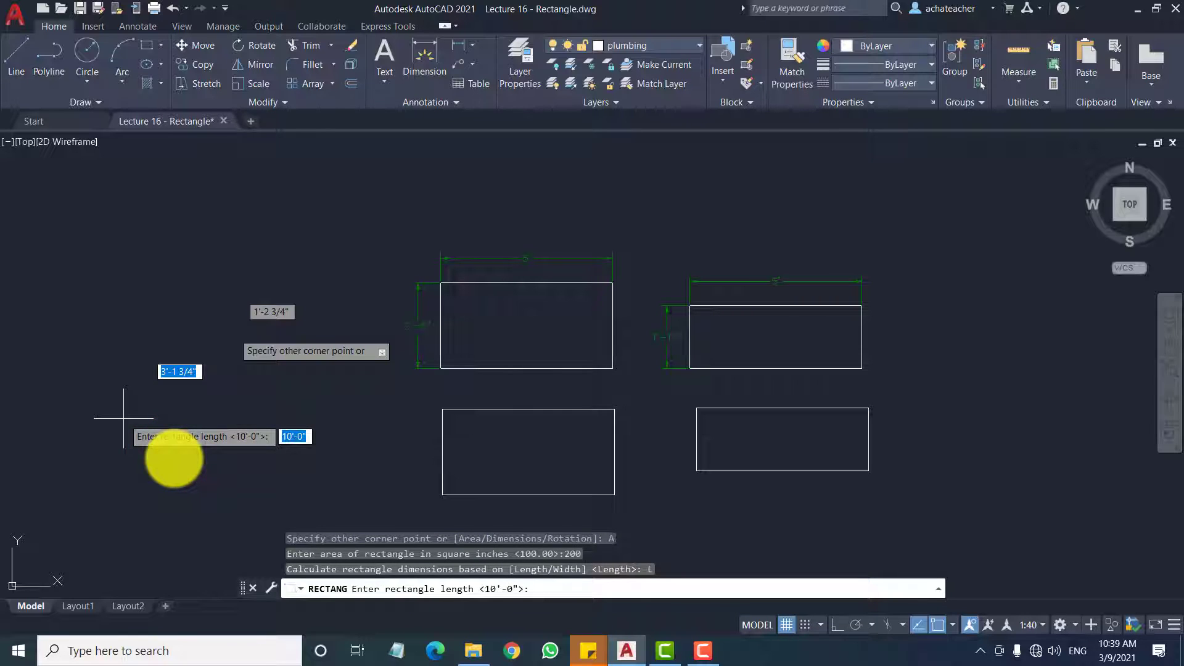
key(Return)
Delete the thin rectangle that was drawn by area
scroll(143, 261, up, 5)
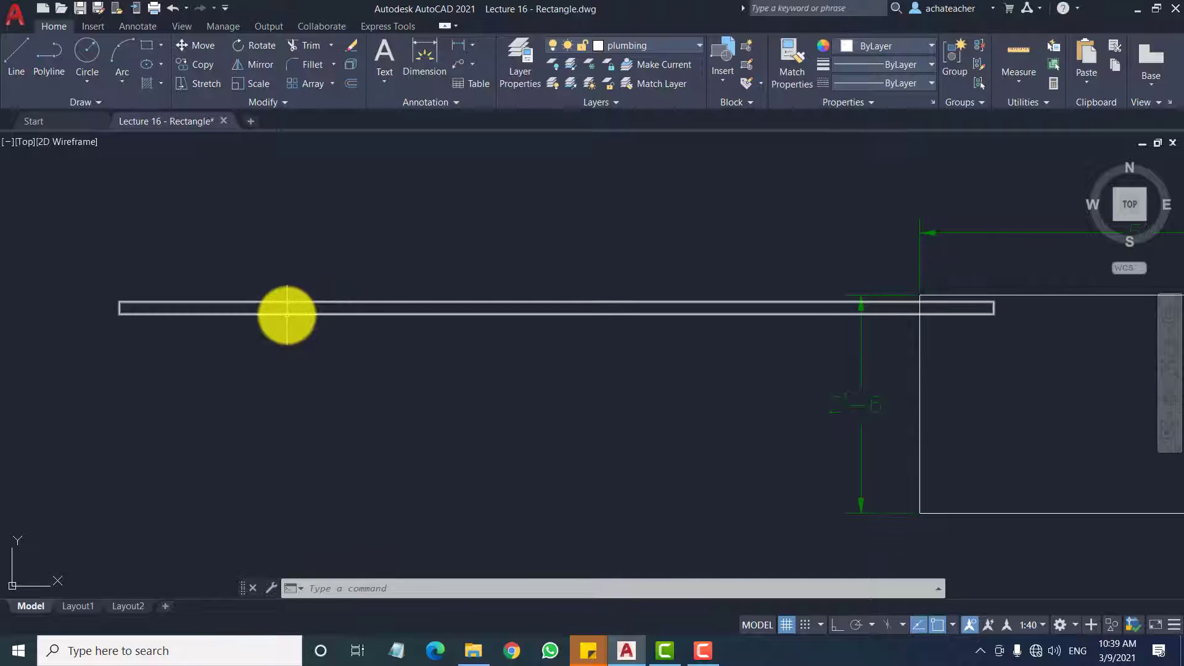
mouse_move(287, 316)
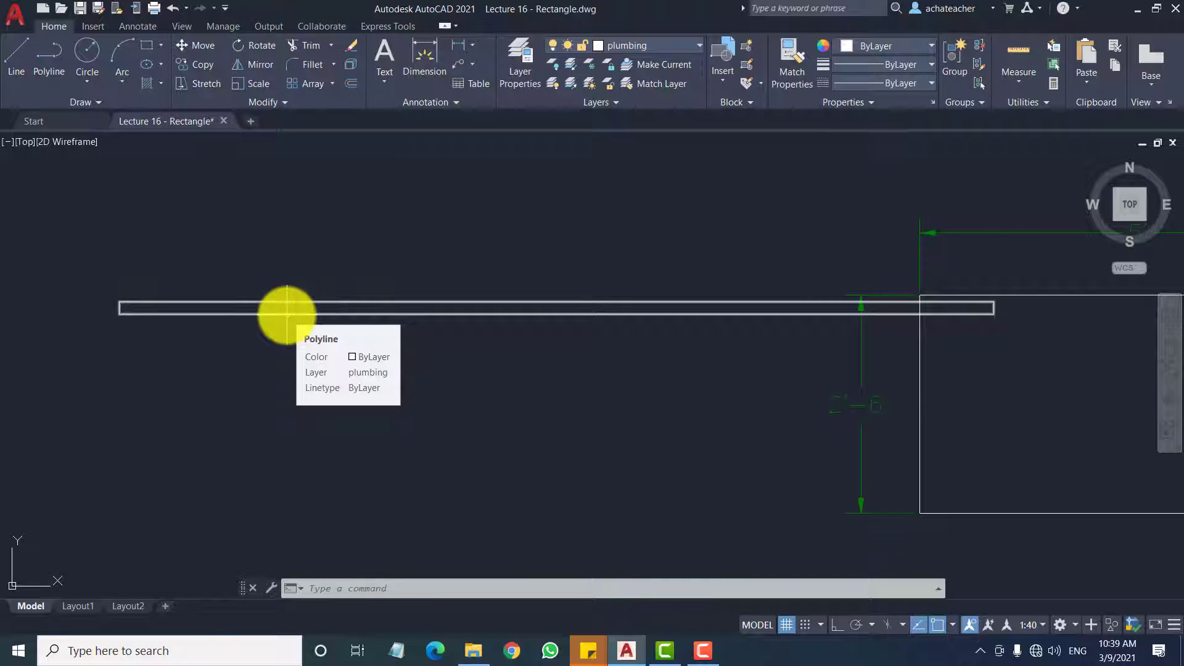
click(296, 309)
key(Delete)
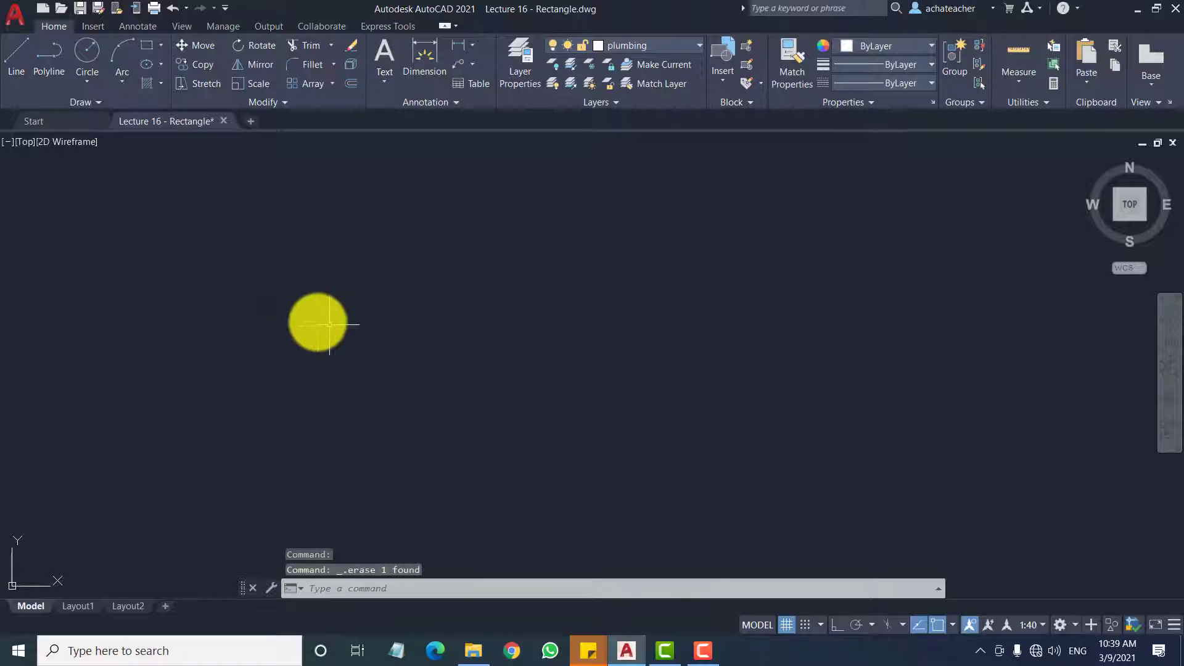
Draw a rectangle filling the 3'-2" square recess between the floor plan's left wall and the short partition, snapping to opposite corners
scroll(169, 247, down, 3)
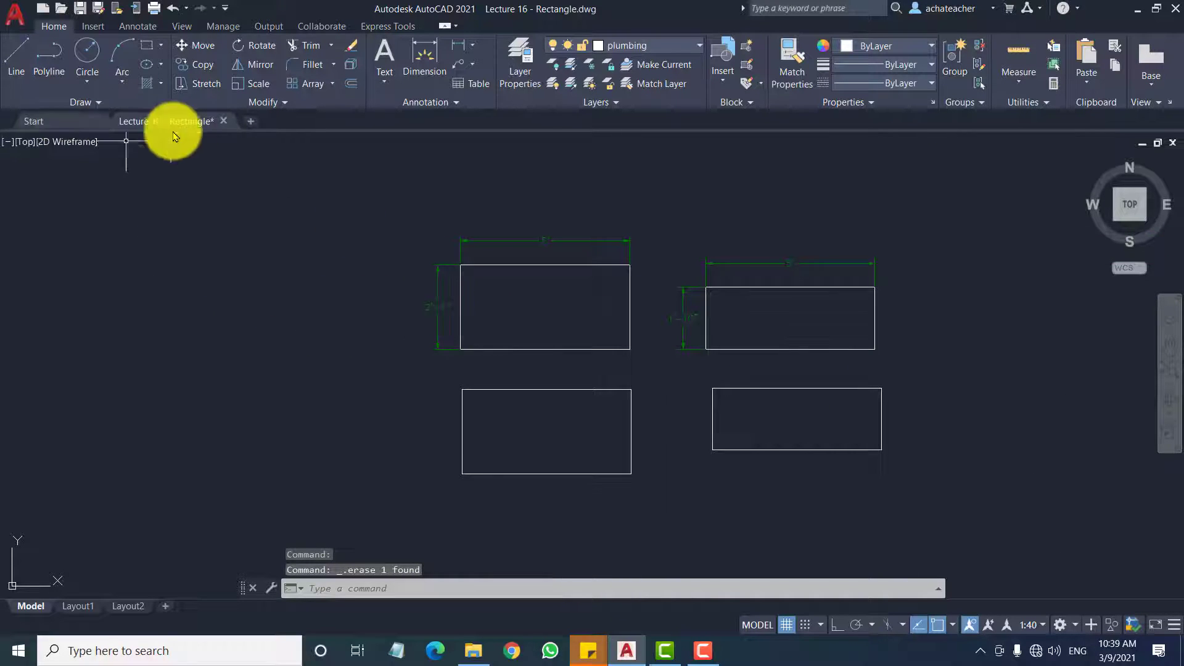
scroll(181, 228, down, 6)
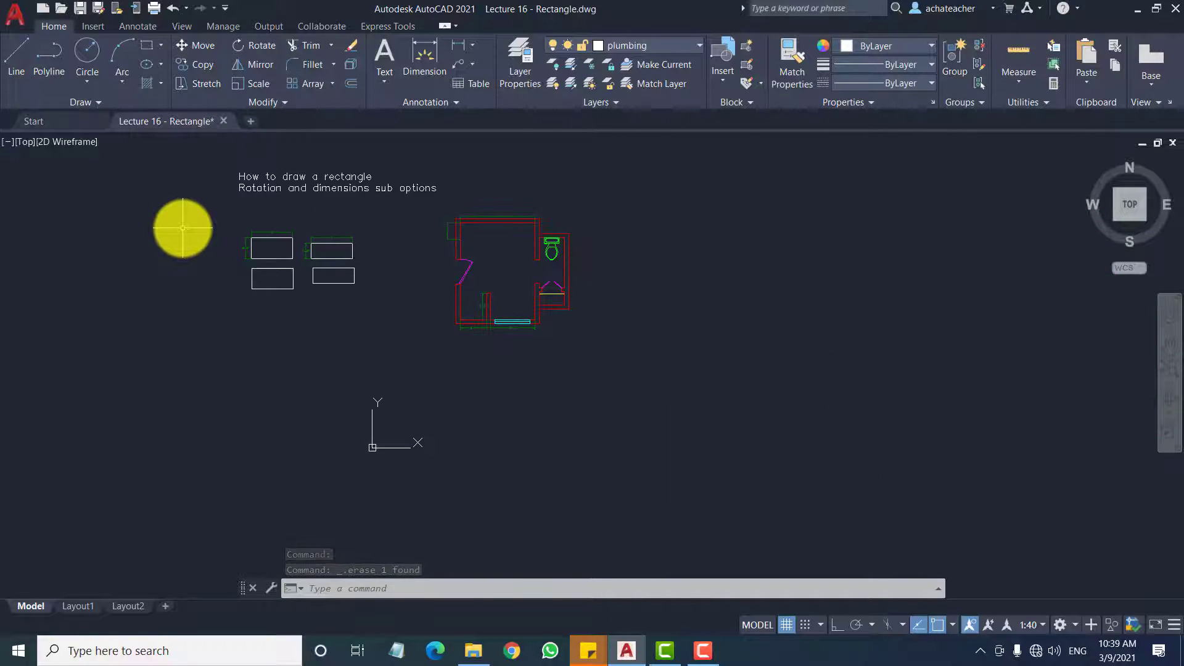
scroll(514, 256, up, 4)
middle_drag(479, 259, 499, 310)
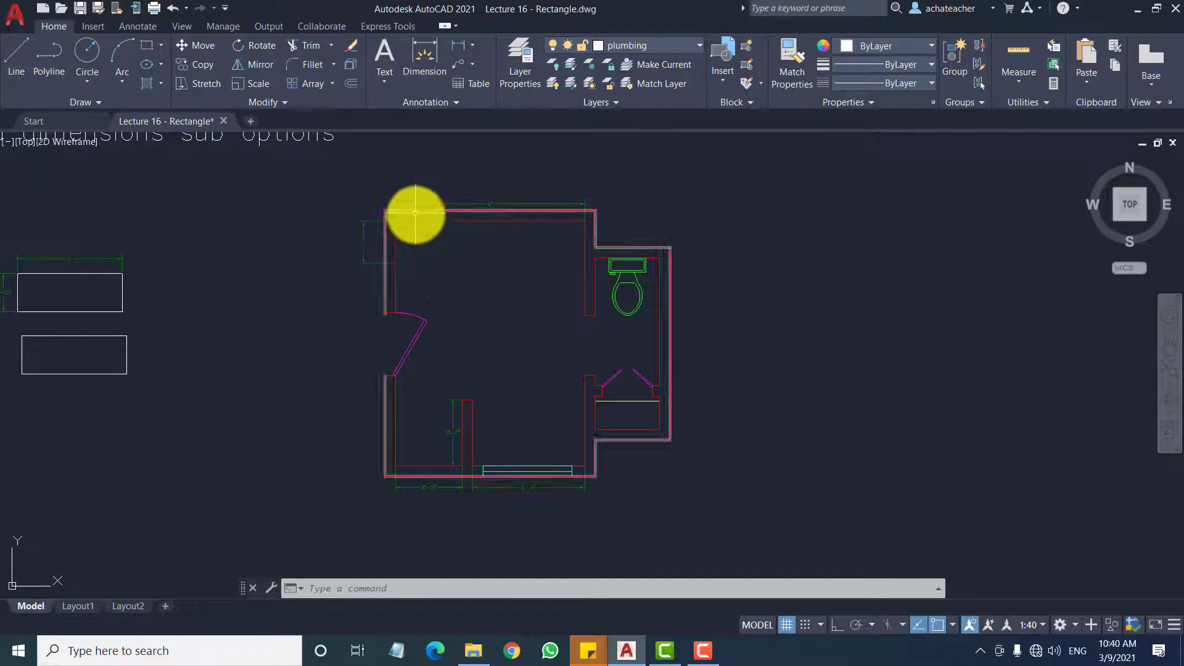
scroll(418, 216, up, 2)
scroll(436, 220, down, 2)
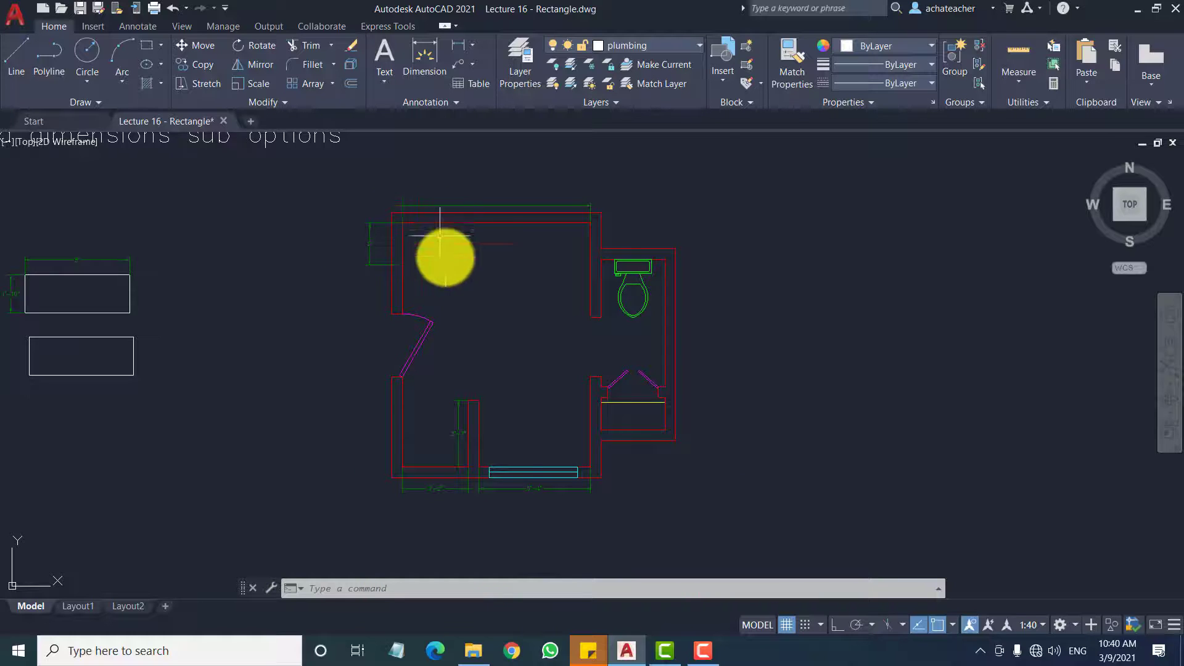
scroll(511, 478, up, 2)
scroll(510, 478, up, 2)
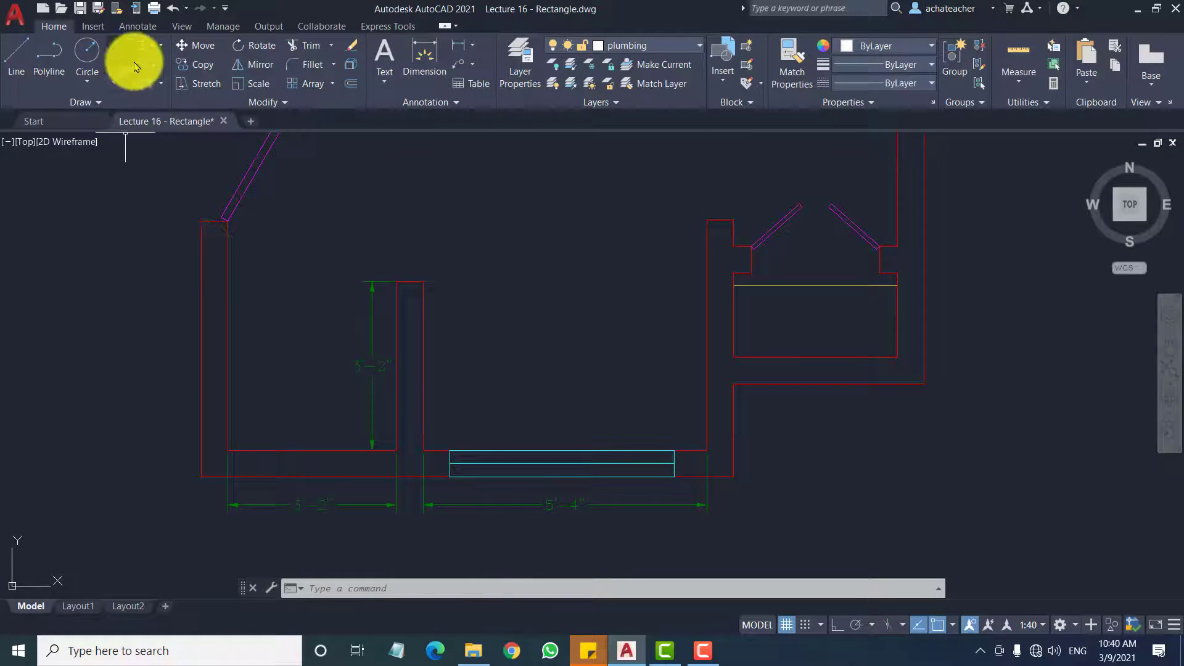
click(146, 47)
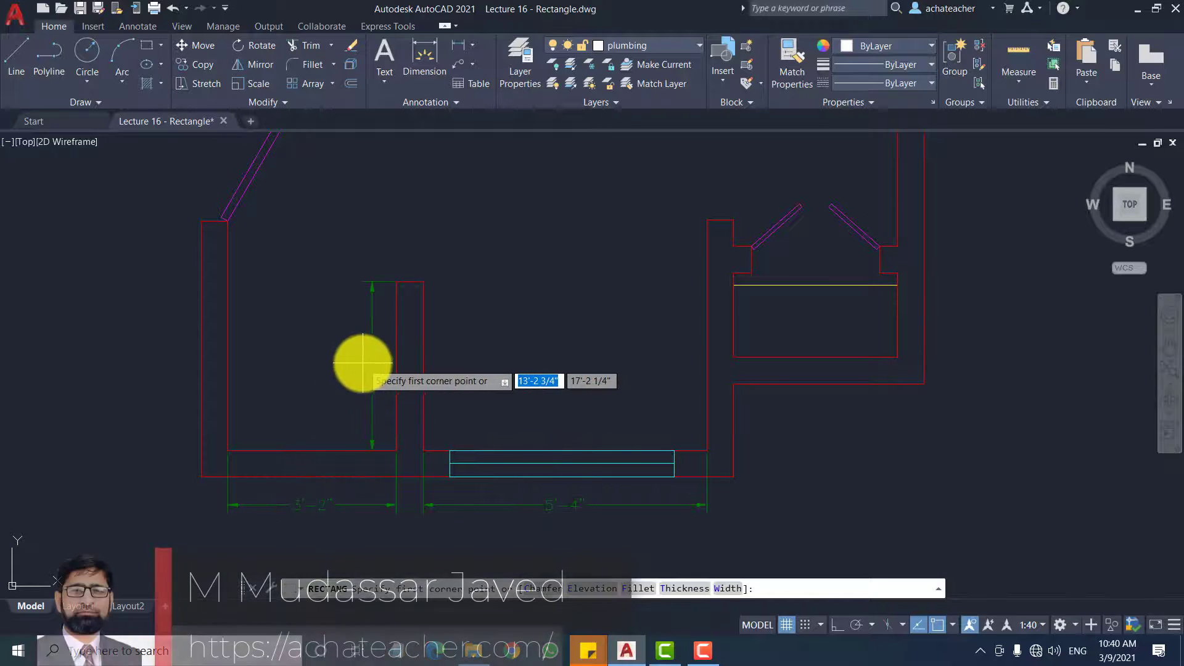
scroll(361, 321, up, 2)
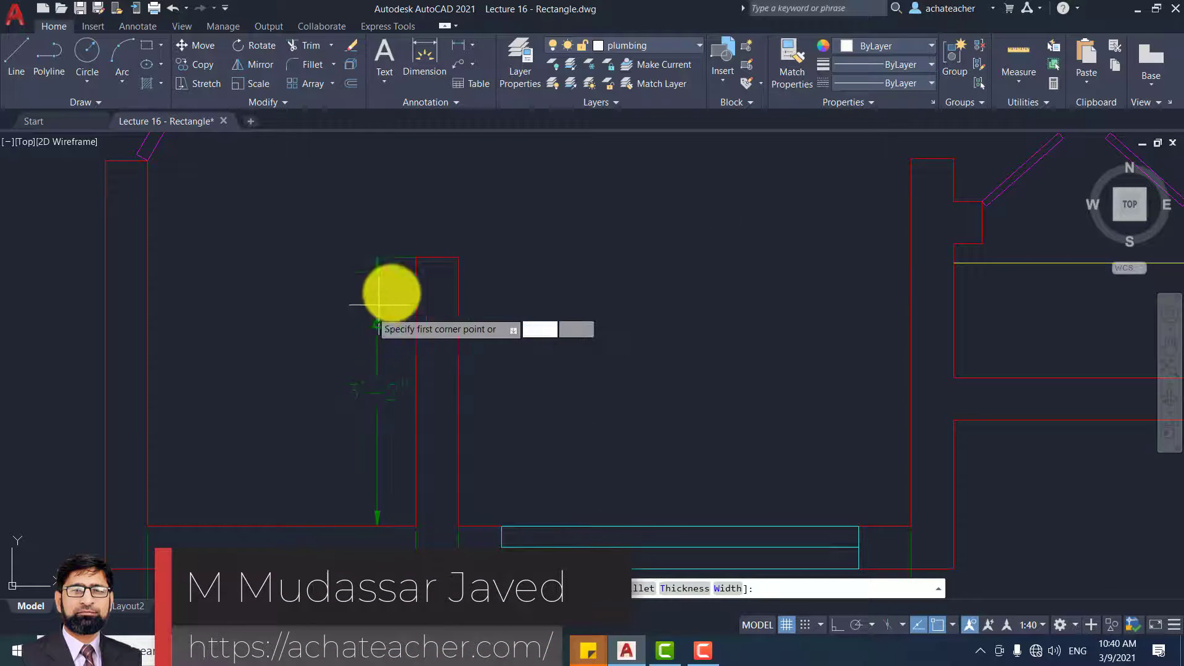
click(416, 257)
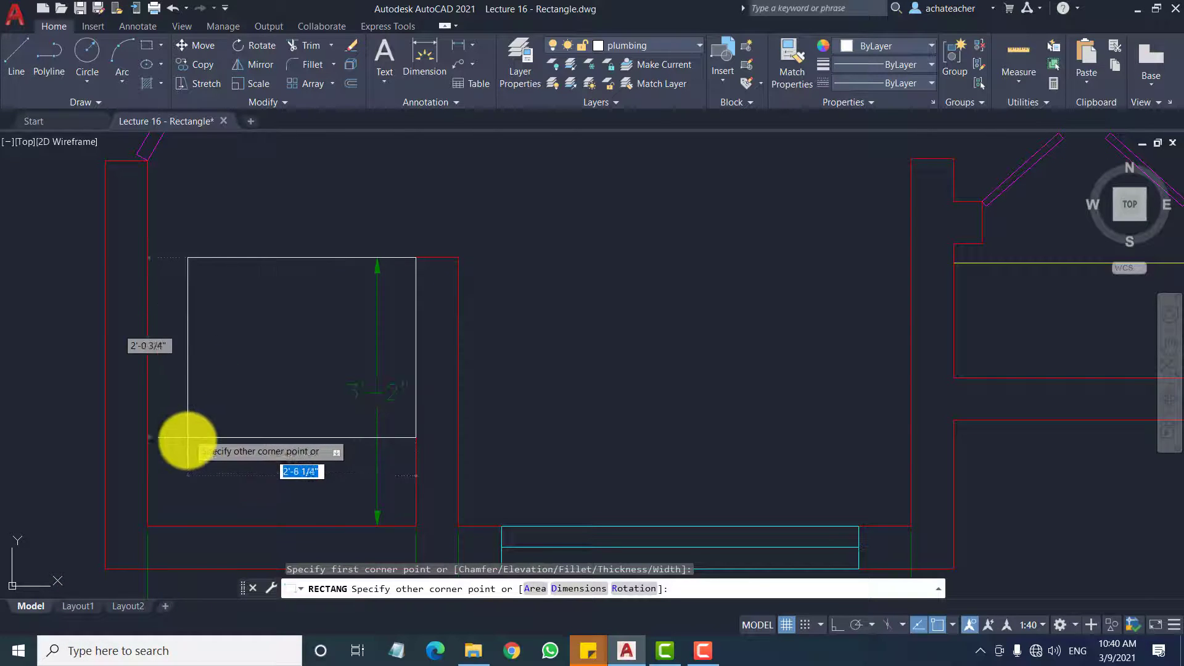
click(148, 526)
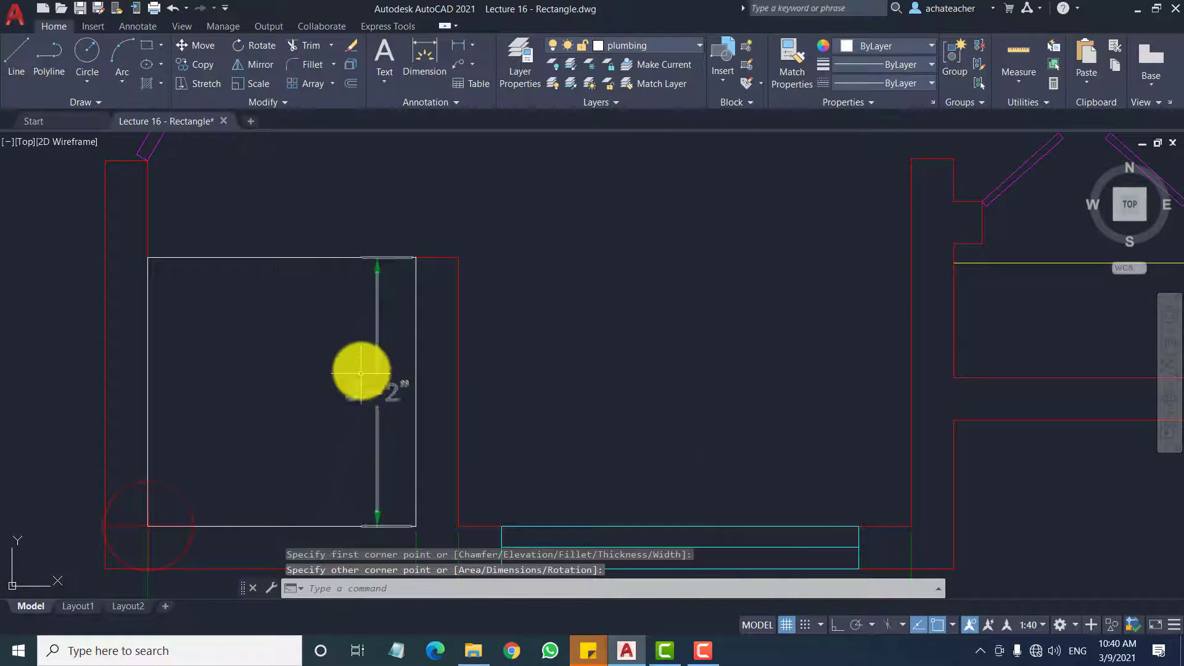
Draw a rectangle above the window, from the partition's upper right endpoint to the room's lower right inner corner, spanning the 5'-4" width
scroll(362, 369, down, 4)
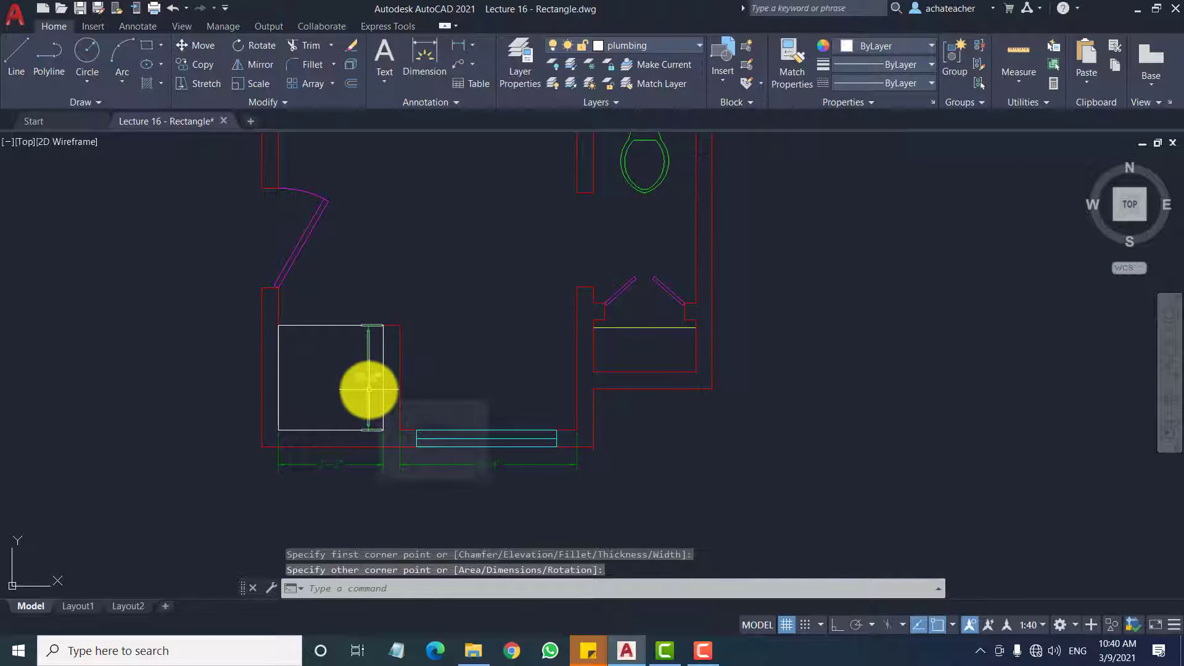
scroll(540, 465, up, 2)
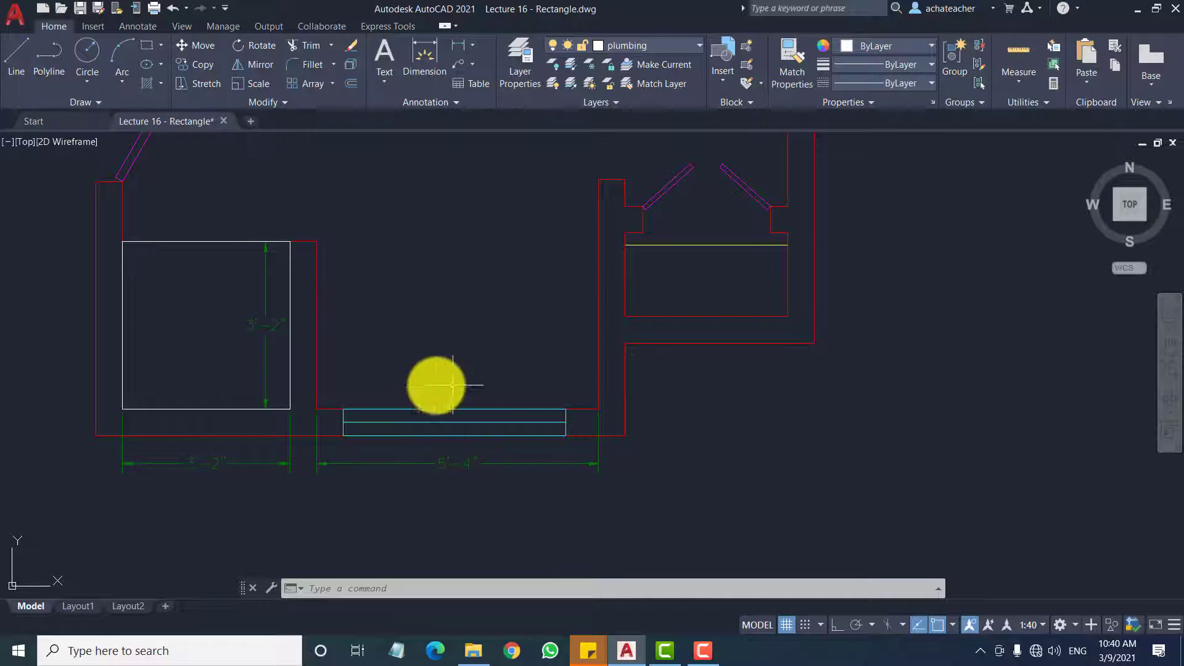
click(146, 52)
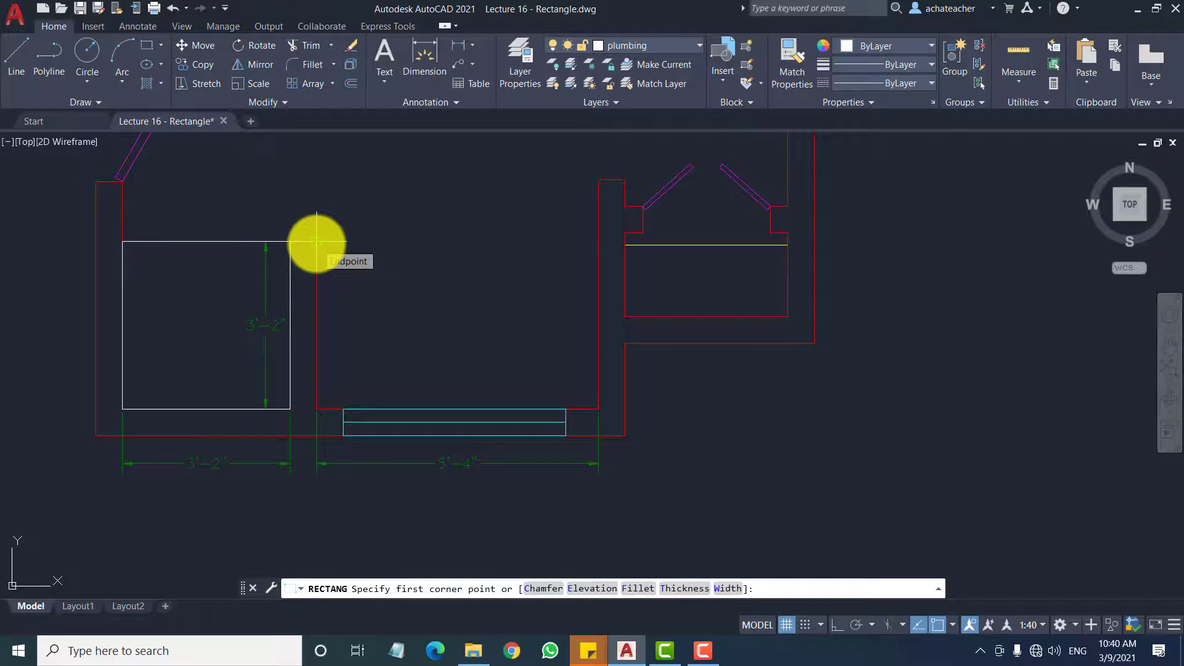
click(316, 241)
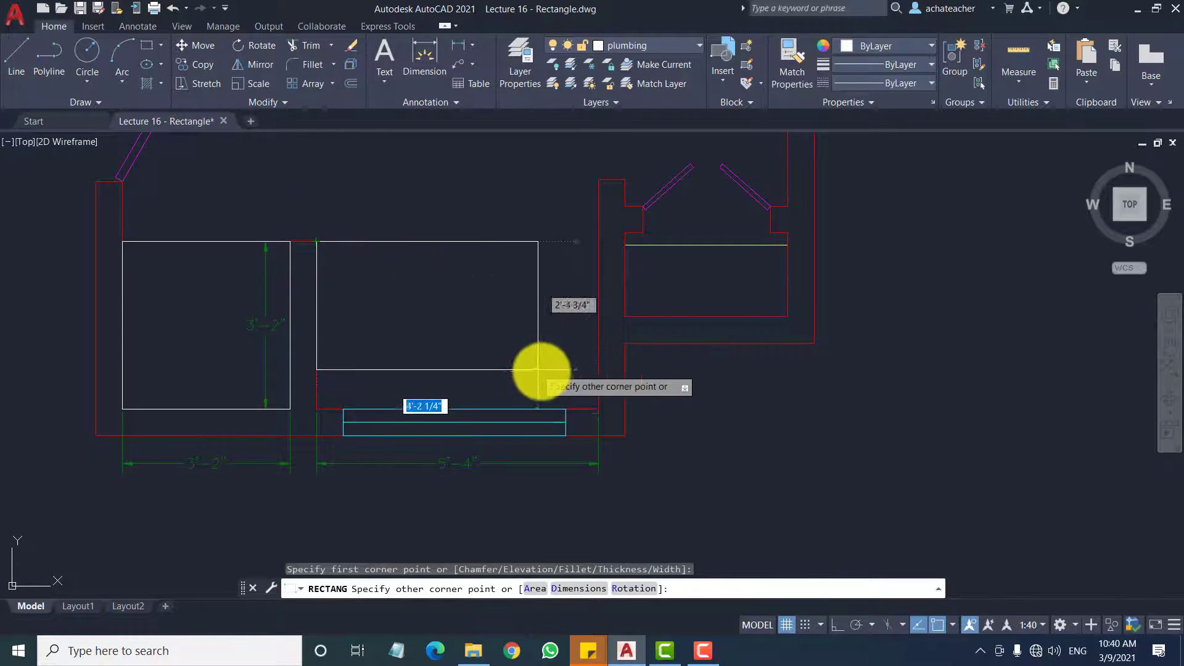
click(598, 409)
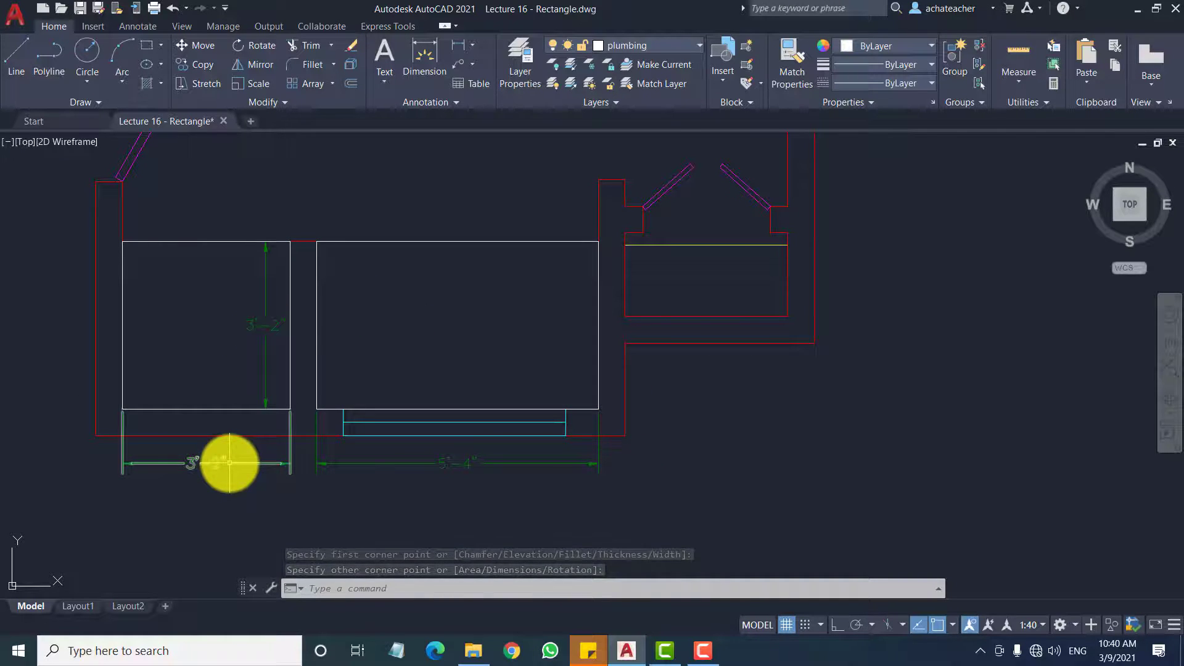
scroll(281, 478, down, 3)
scroll(251, 335, up, 2)
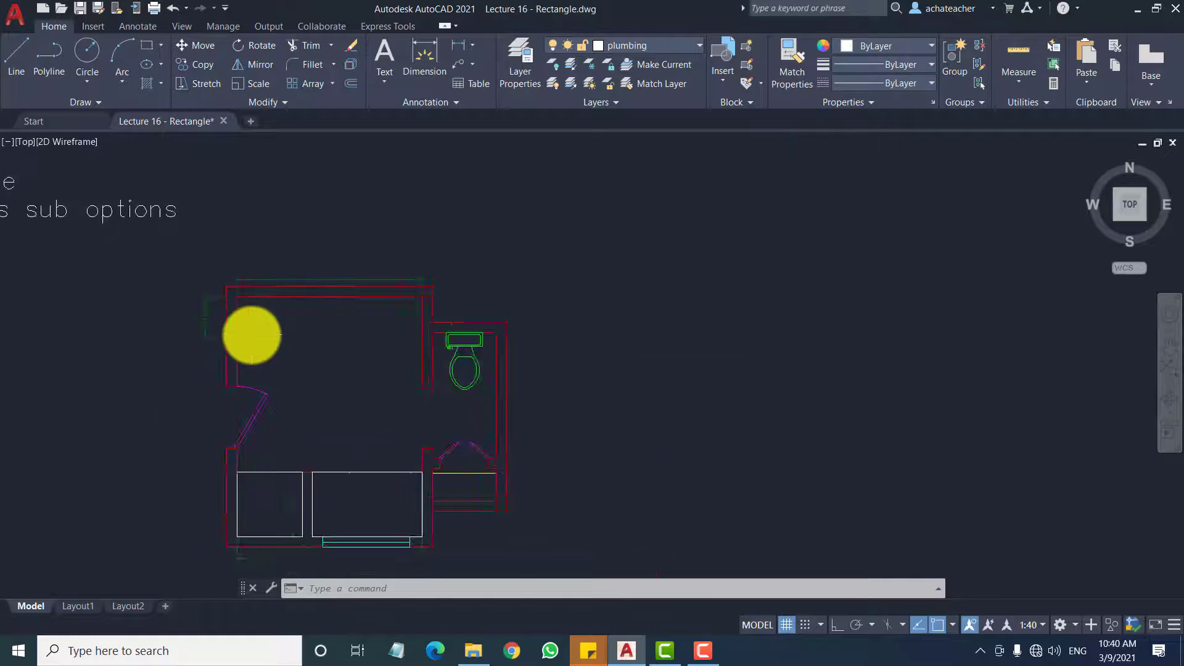
scroll(299, 222, up, 3)
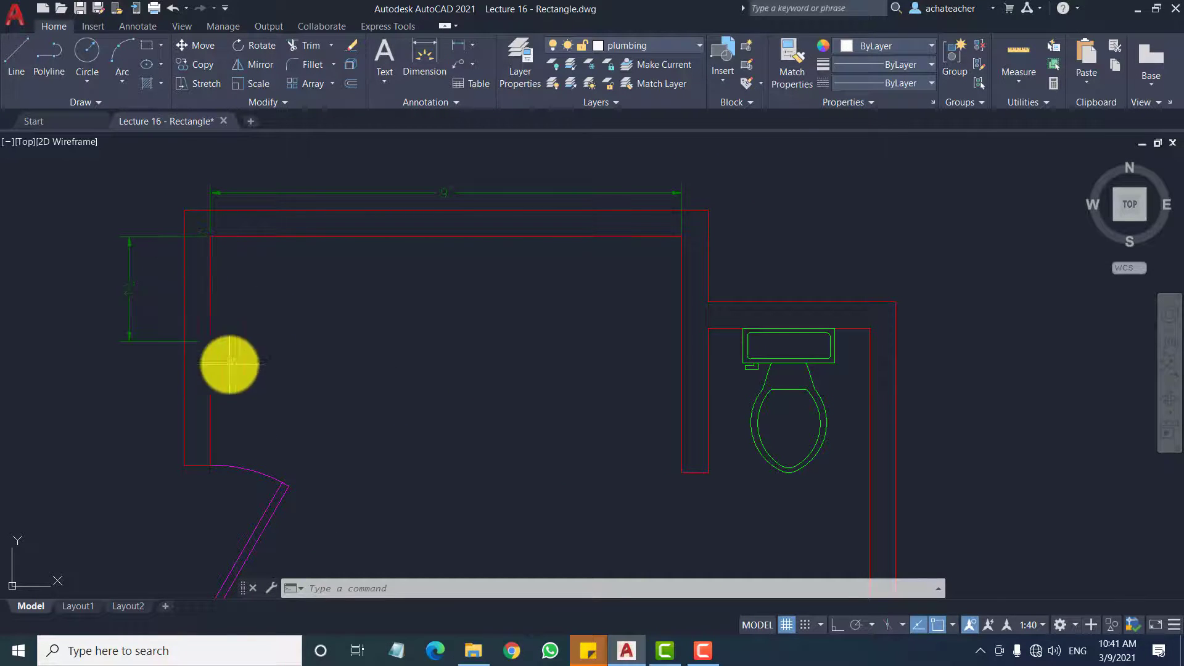
click(147, 45)
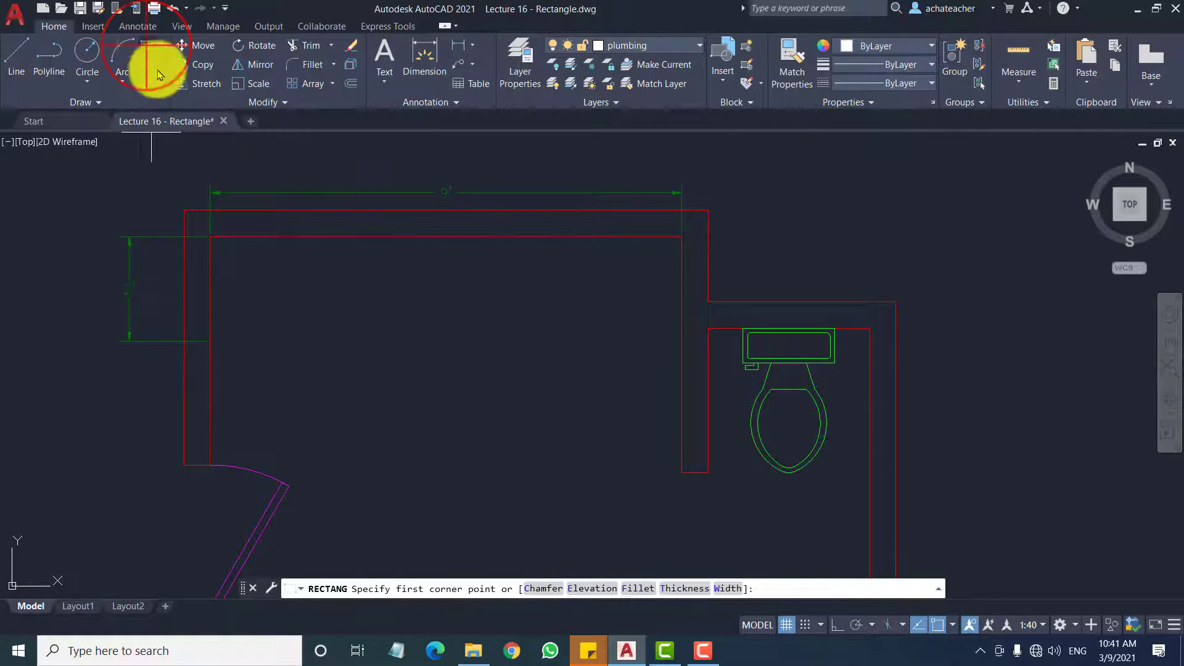
click(210, 236)
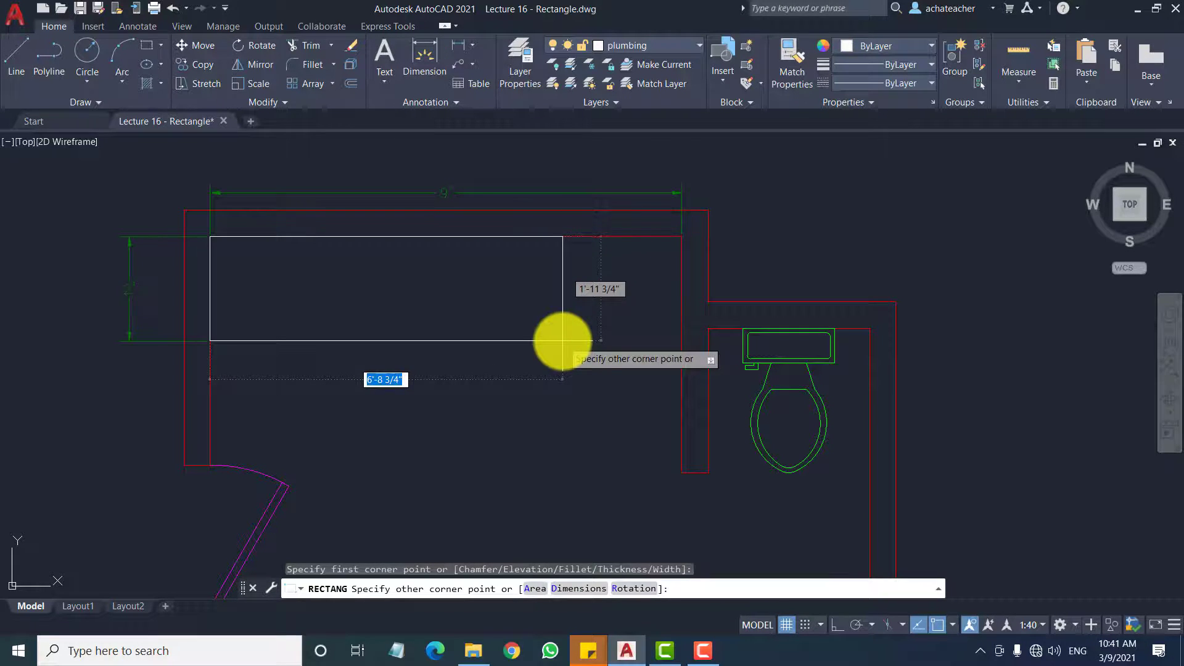
key(Escape)
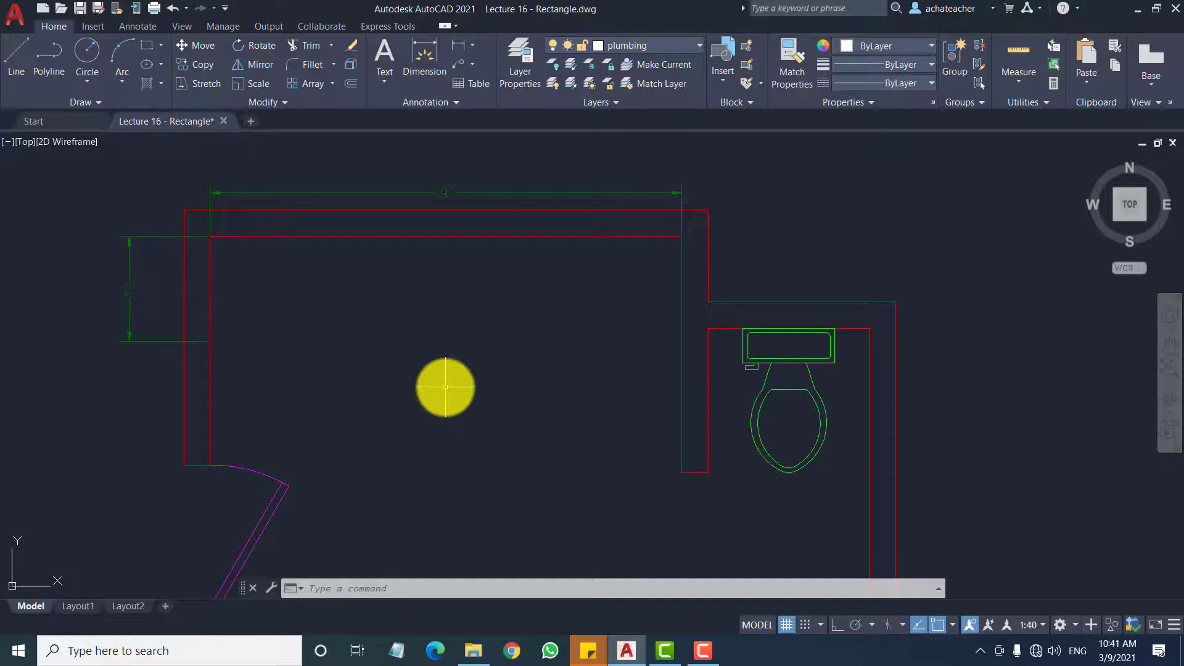
Draw a 9' by 2' rectangle along the room's upper wall, starting from the upper left inner corner of the floor plan
click(147, 45)
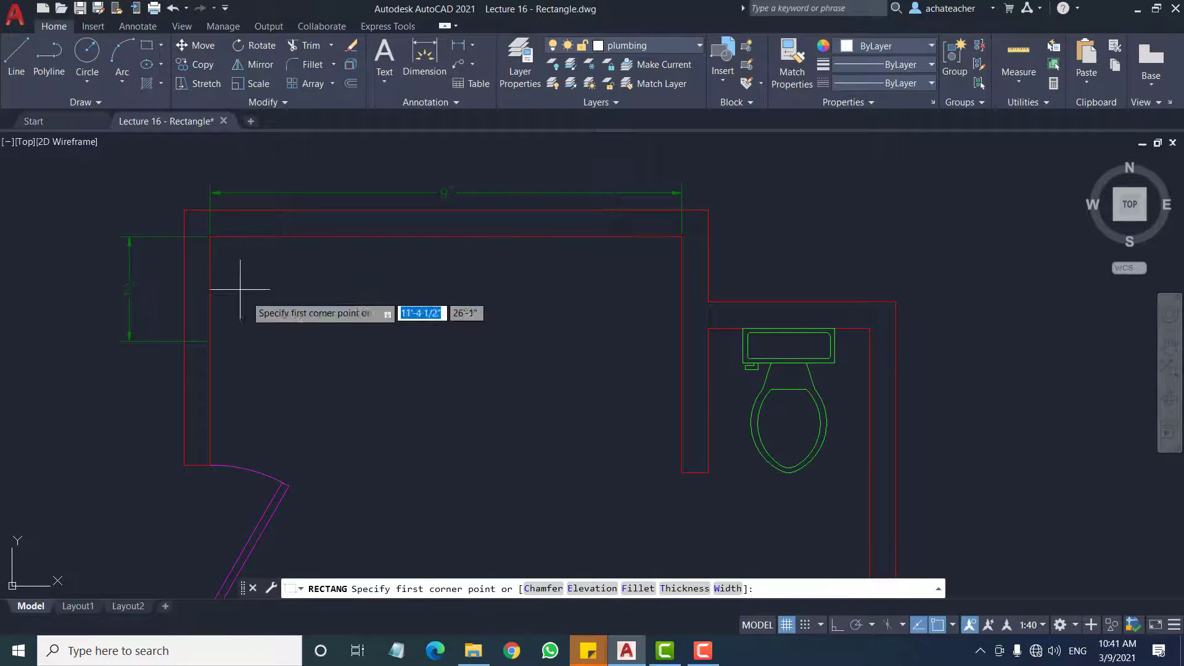
click(211, 237)
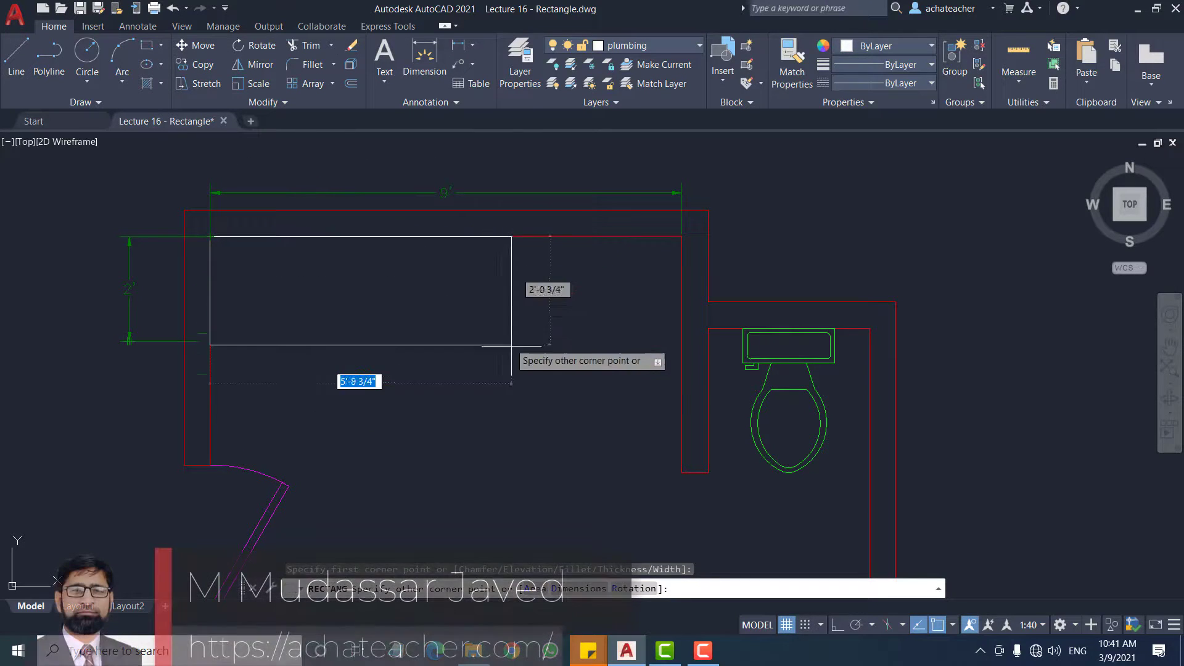
text(9)
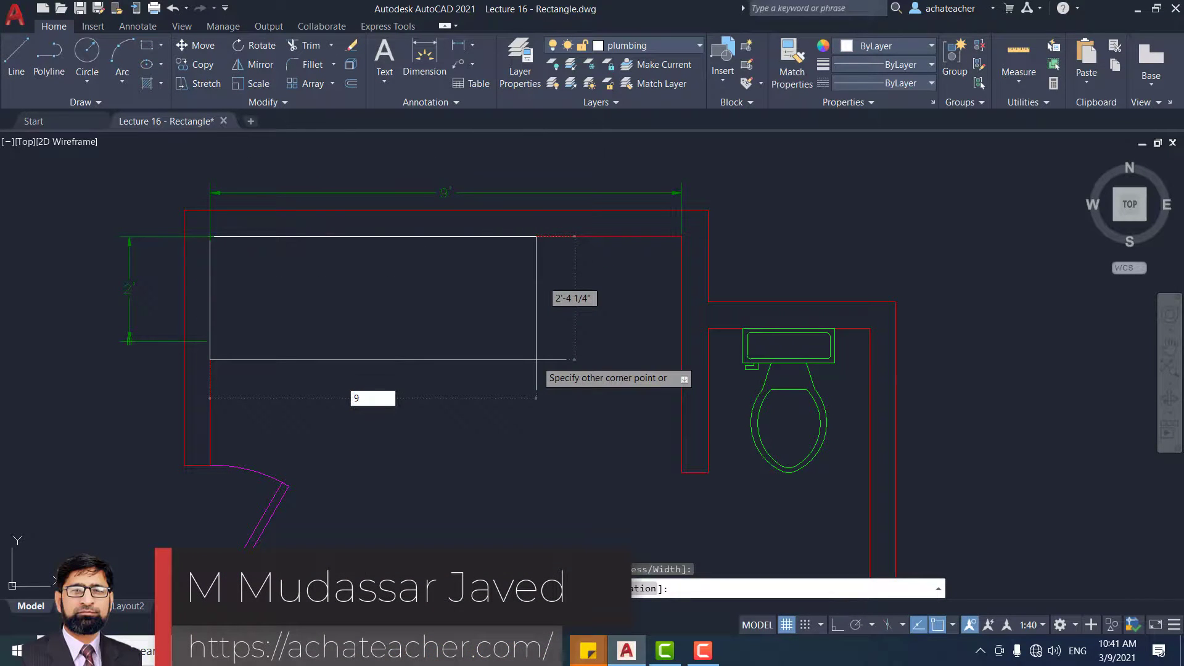
text(')
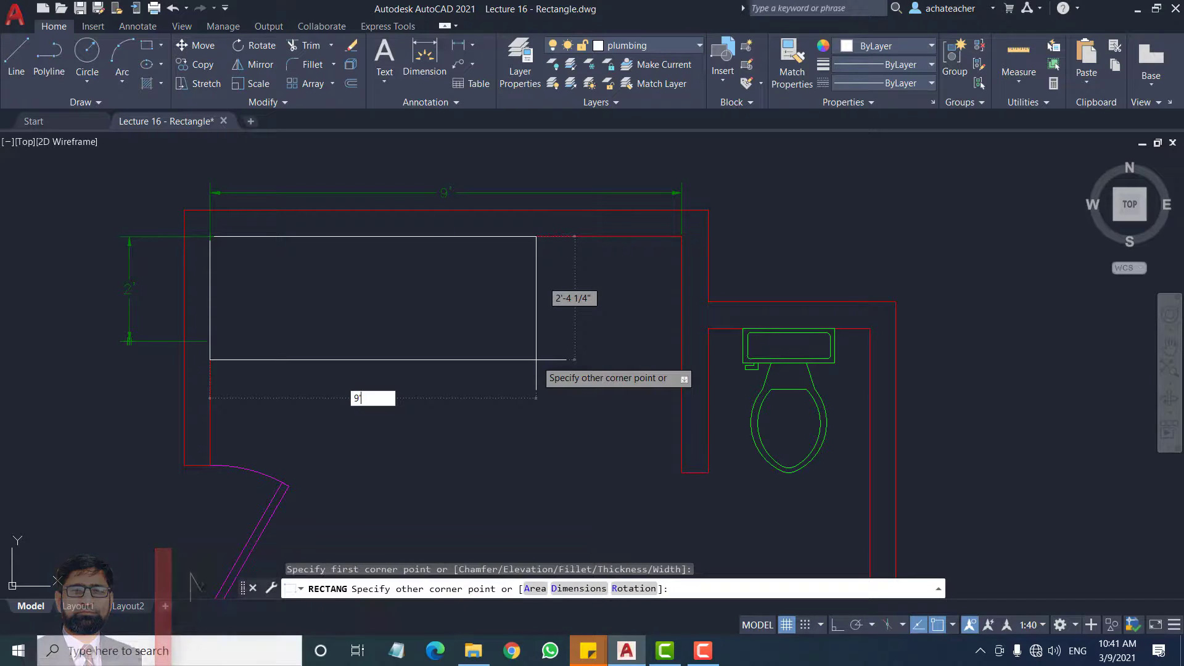
key(Tab)
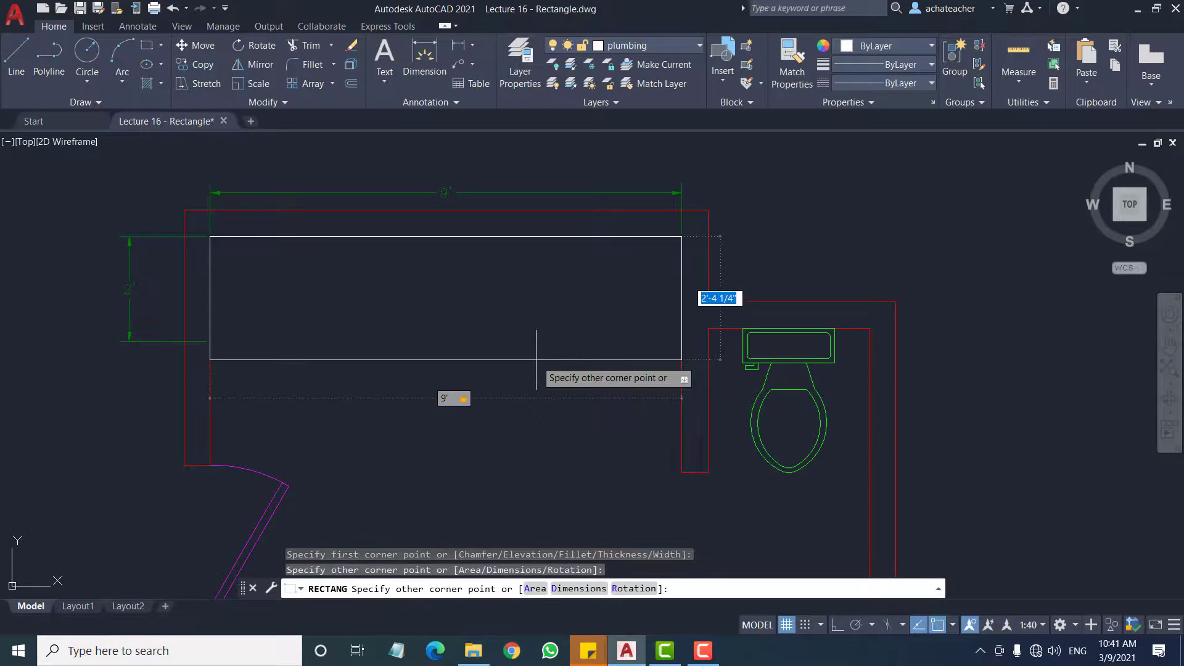
text(2)
key(Return)
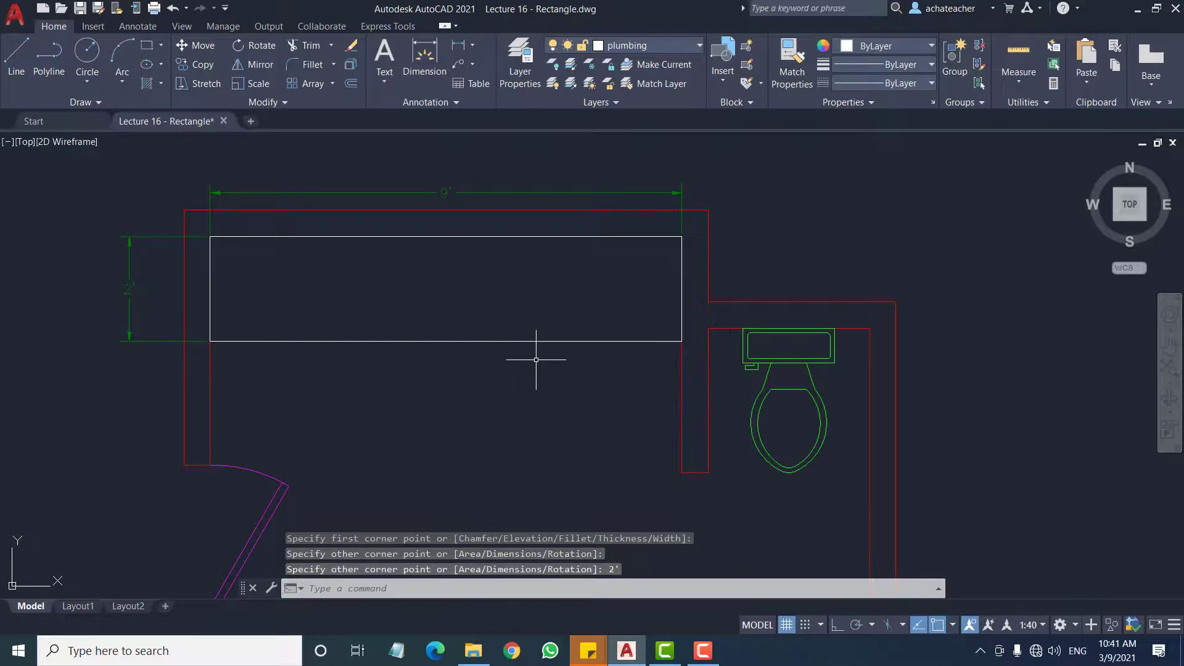
click(249, 340)
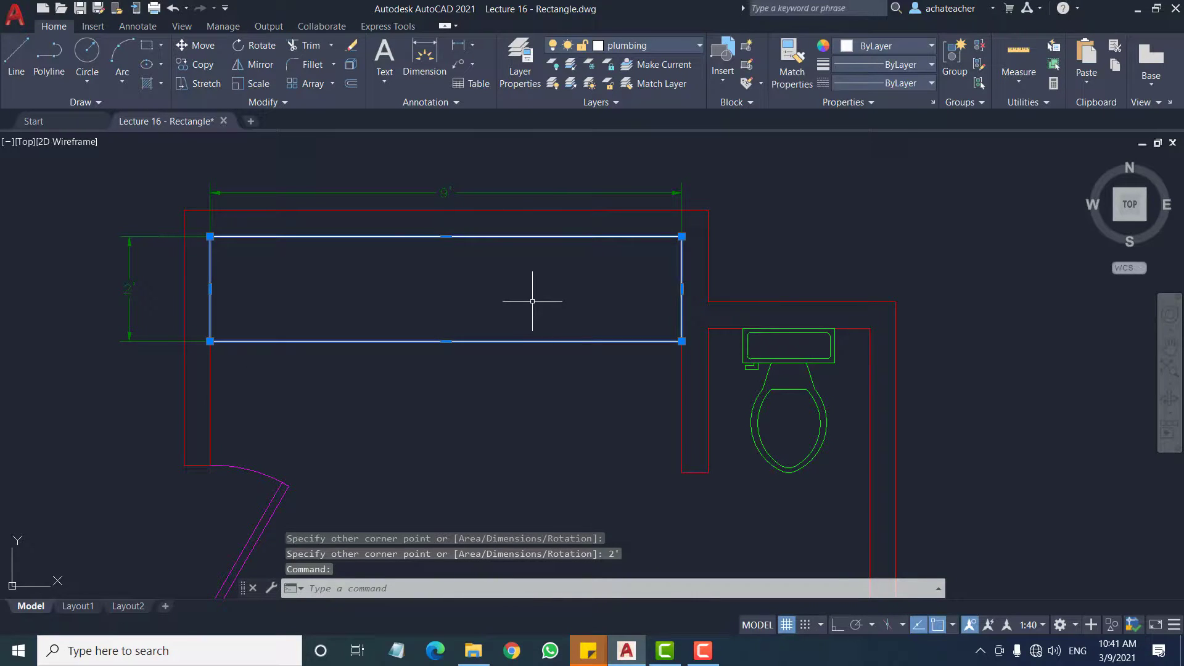
key(Escape)
scroll(526, 344, down, 6)
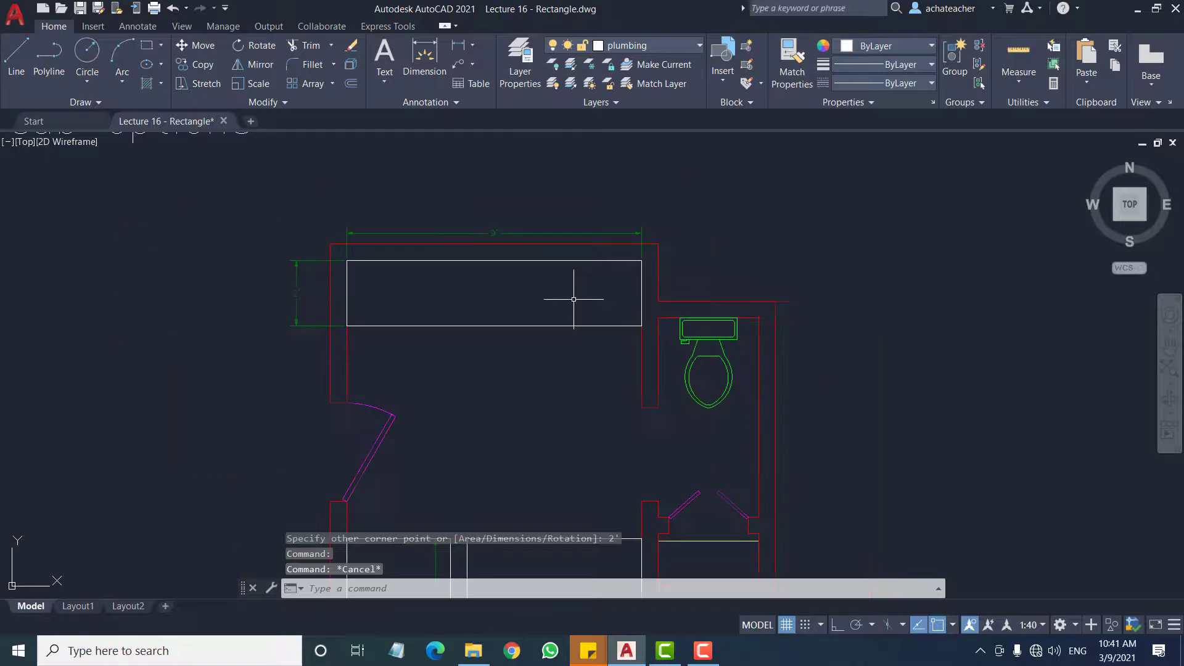
scroll(540, 364, up, 2)
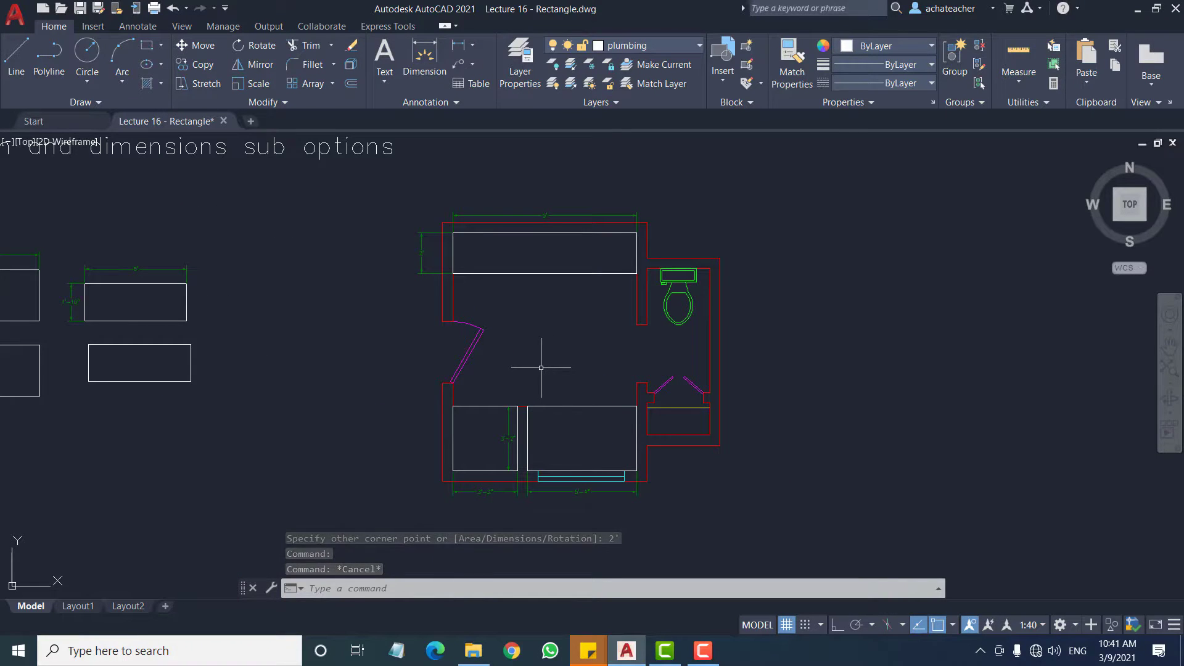